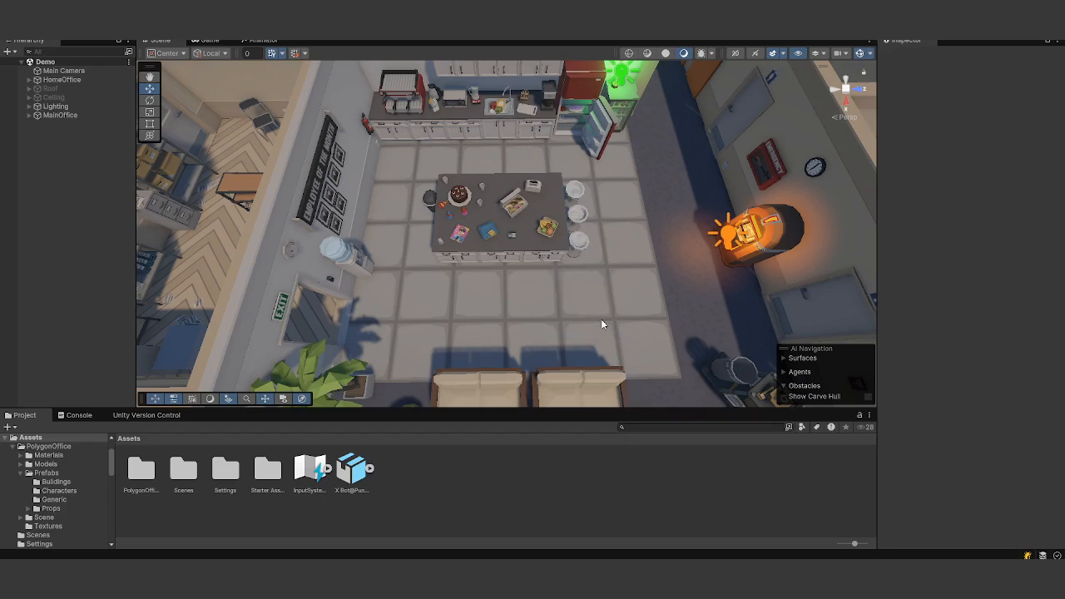
left_click_drag(601, 319, 592, 308, "alt")
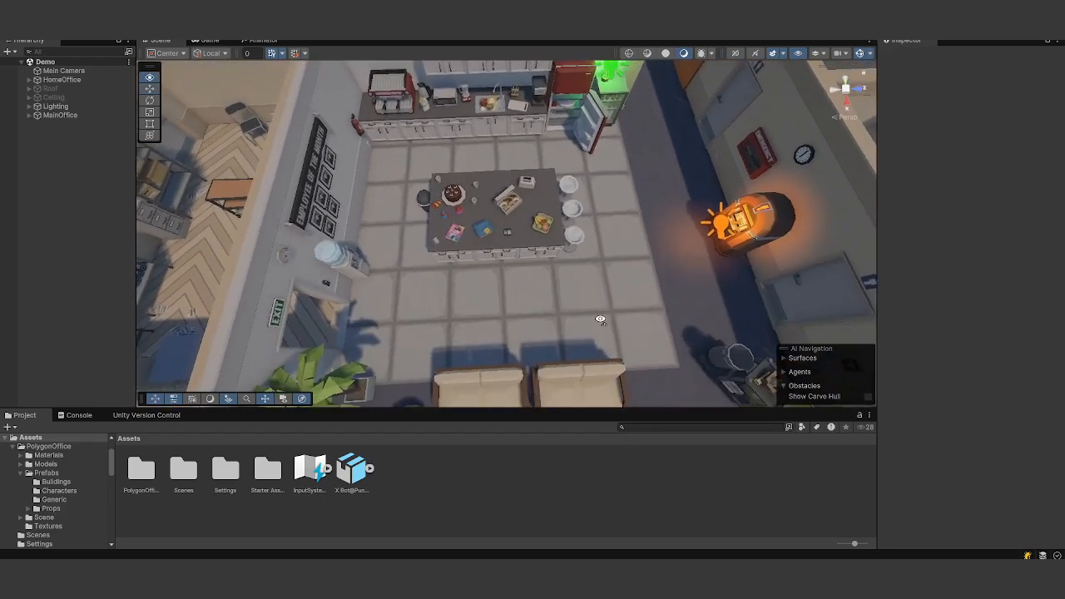
scroll(557, 136, "up", 1)
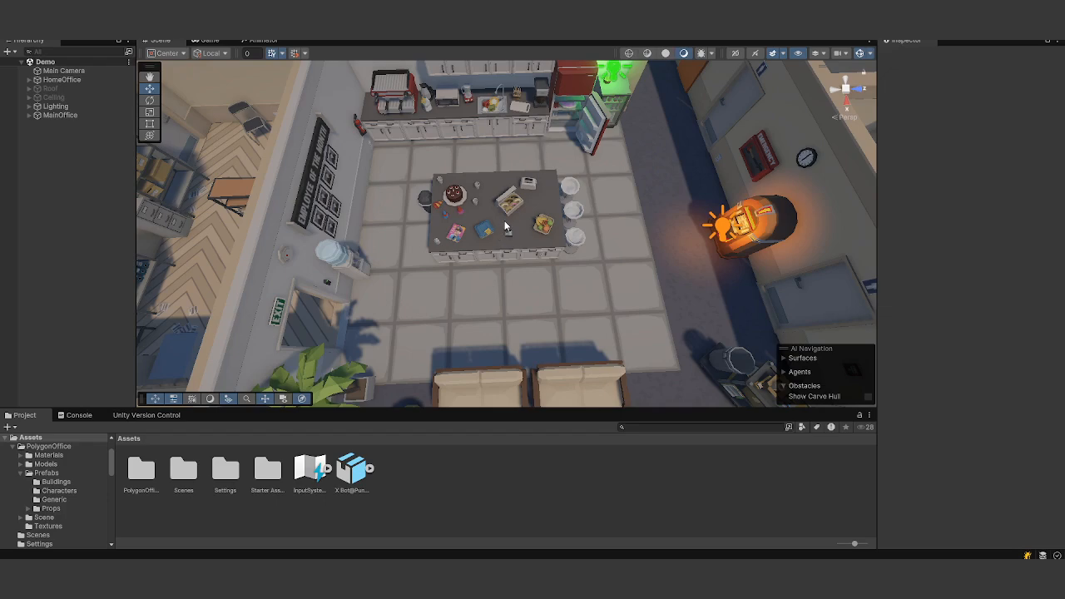
left_click(141, 484)
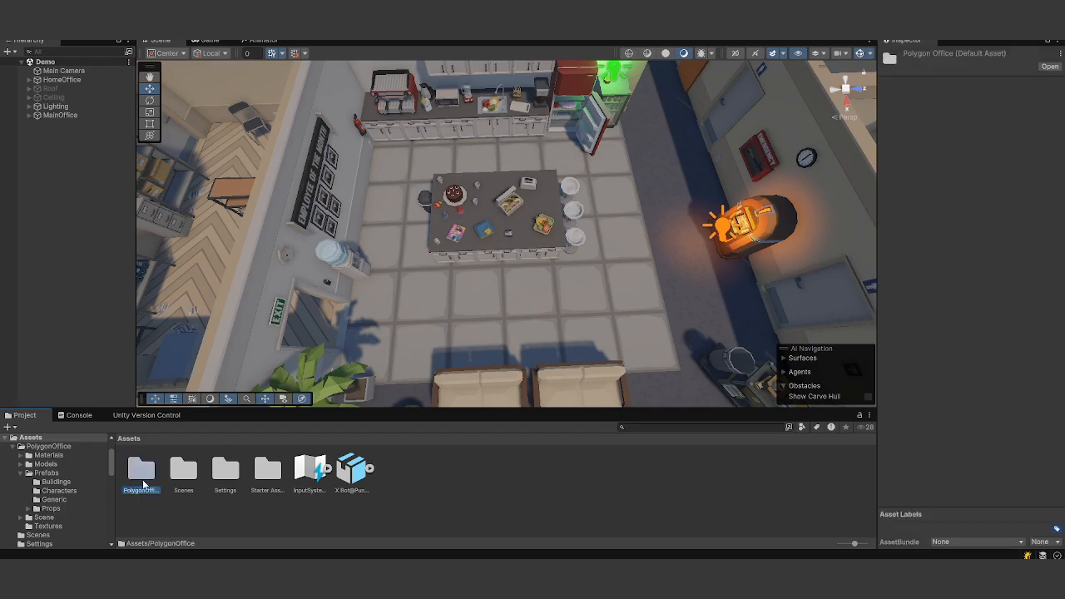
mouse_move(589, 252)
left_mouse_down("alt")
mouse_move(571, 181)
mouse_move(573, 243)
left_mouse_up("alt")
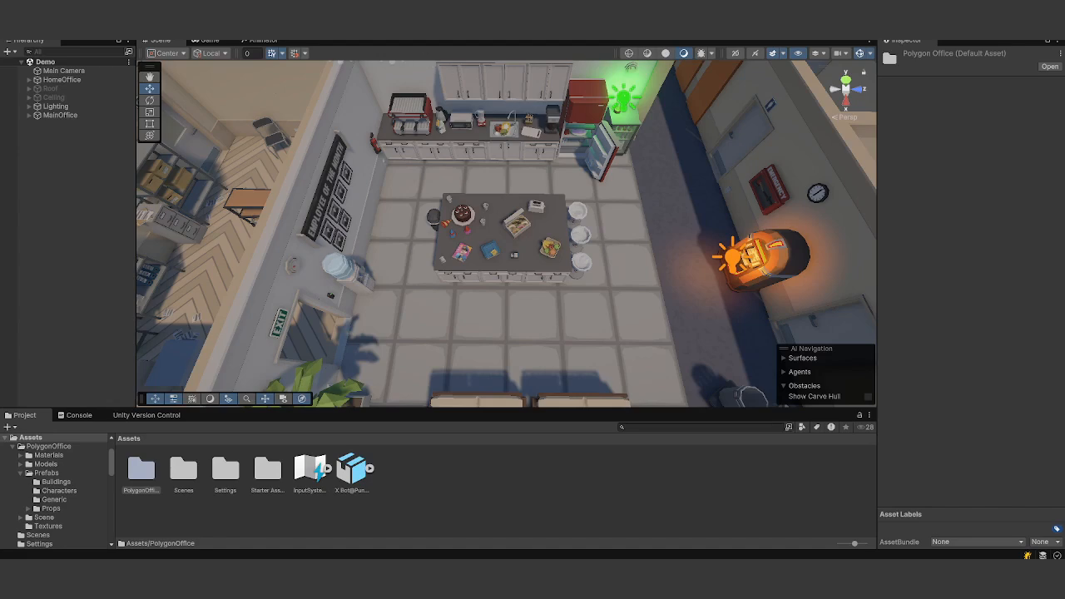
- Install the package com.unity.behavior by name through the Package Manager, then close the manager
left_click(274, 33)
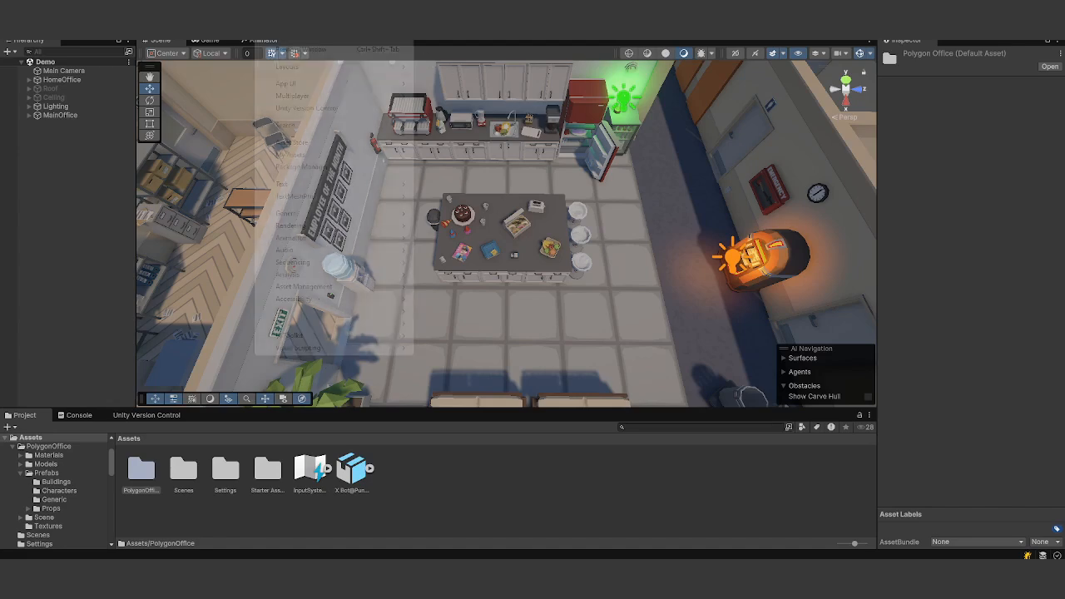
left_click(302, 166)
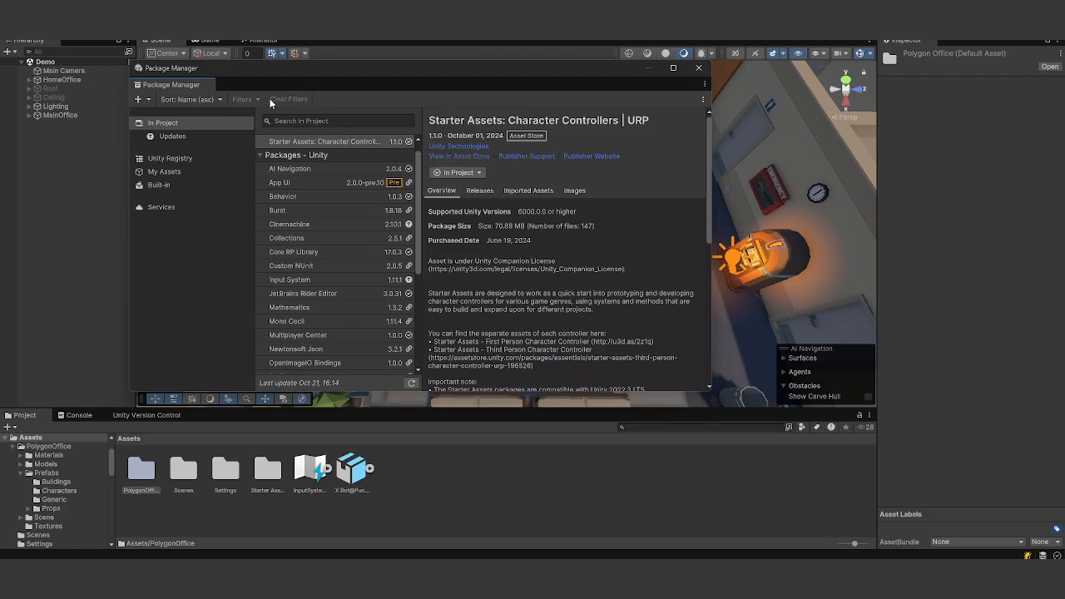
left_click(149, 100)
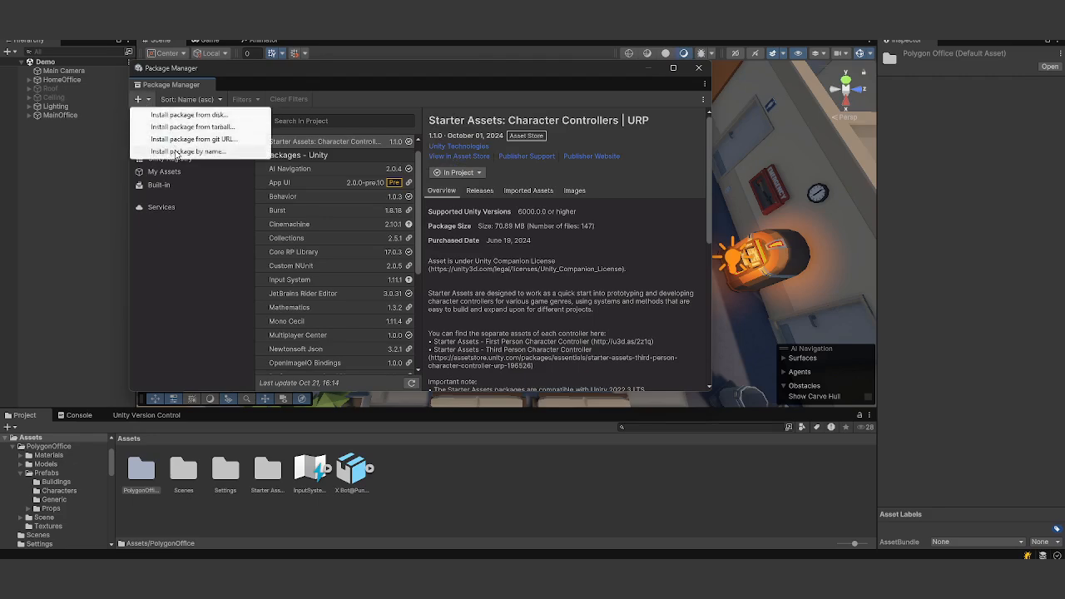
left_click(176, 152)
type("co")
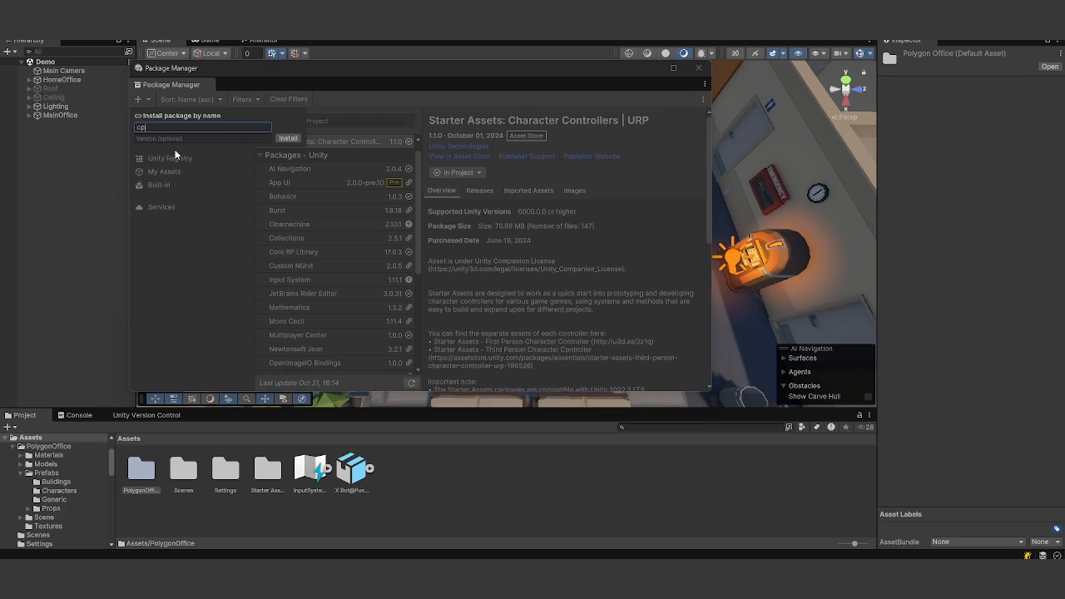
type("m.unity.behavior")
key("BackSpace")
type("r")
left_click(288, 138)
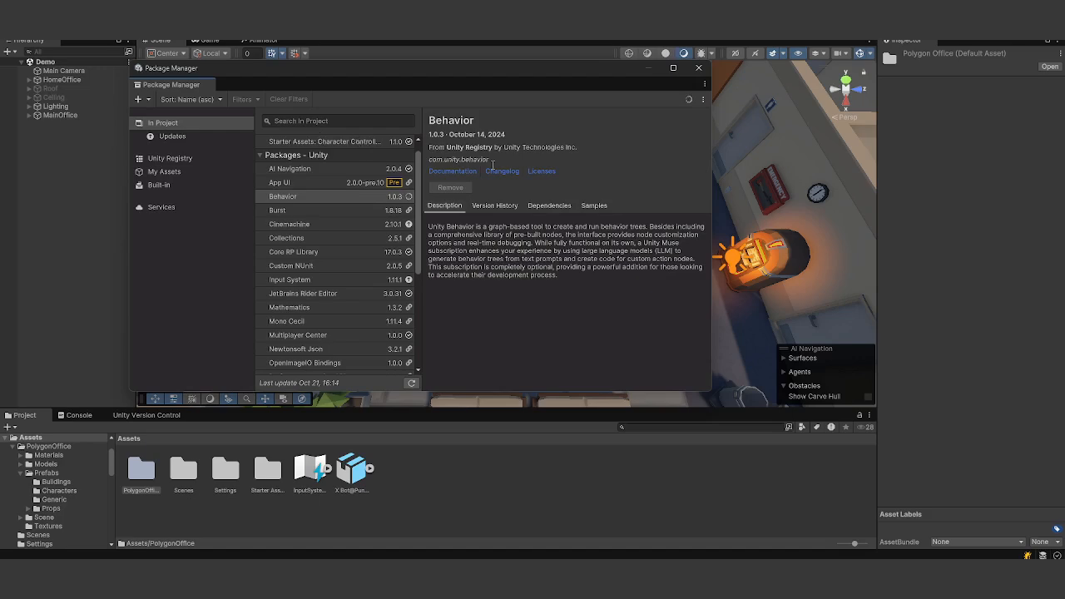
left_click(697, 70)
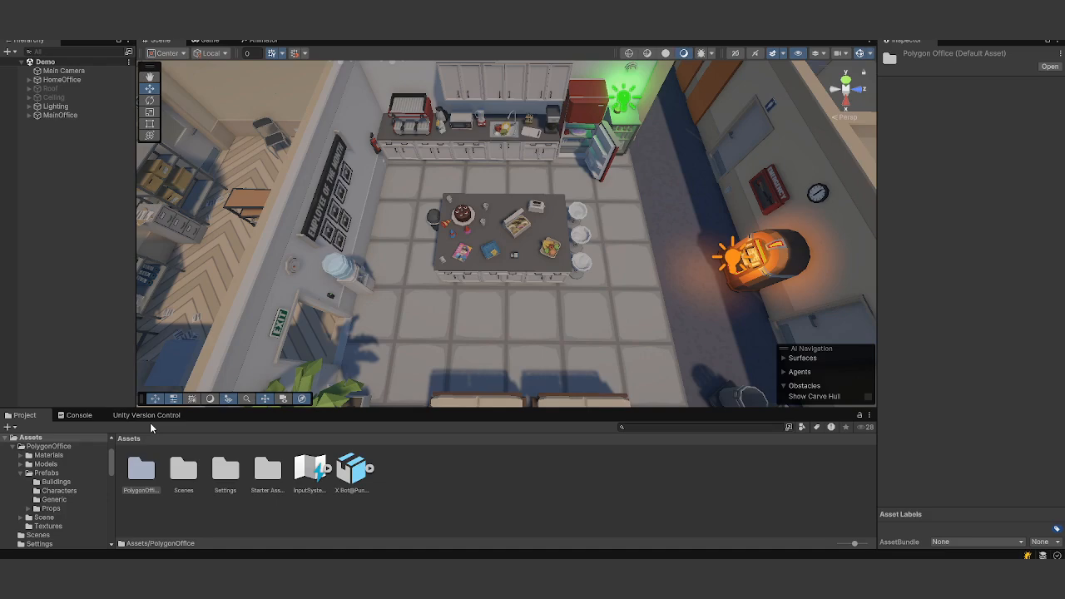
- Place the PolygonOffice character prefabs SM_Chr_Boss_Male_01 and SM_Chr_Developer_Male_01 on opposite sides of the kitchen island
double_click(139, 488)
double_click(228, 473)
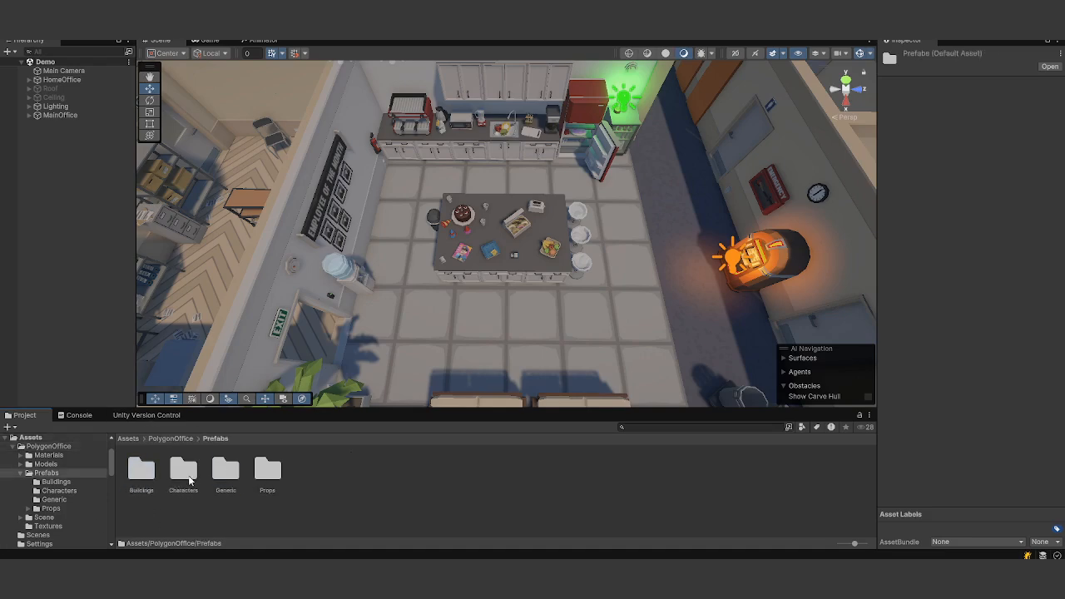
double_click(184, 473)
left_click_drag(448, 479, 634, 279)
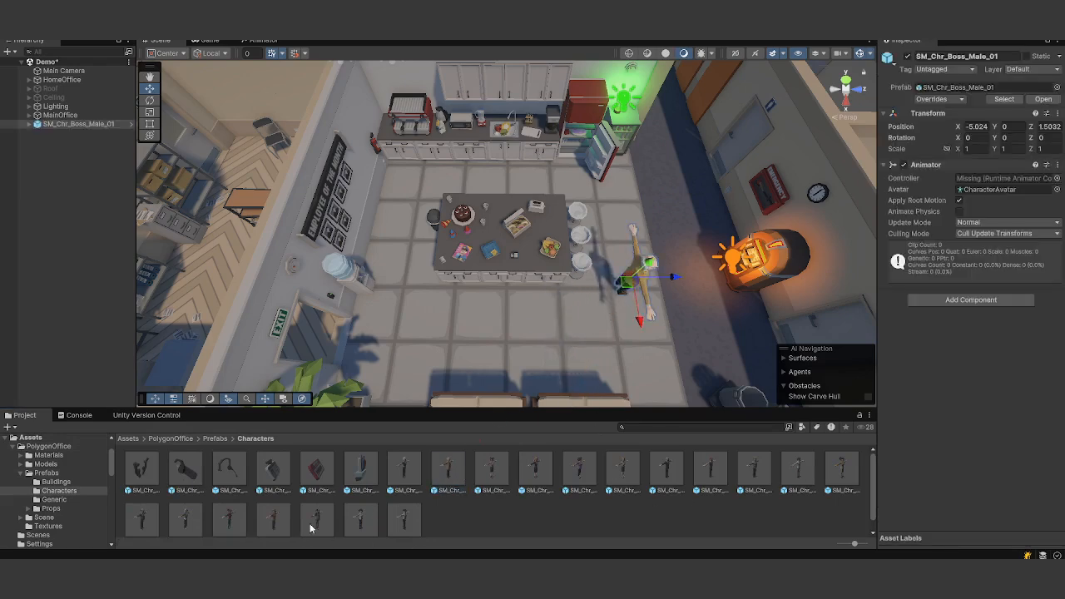
scroll(283, 526, "down", 1)
left_click_drag(281, 525, 411, 269)
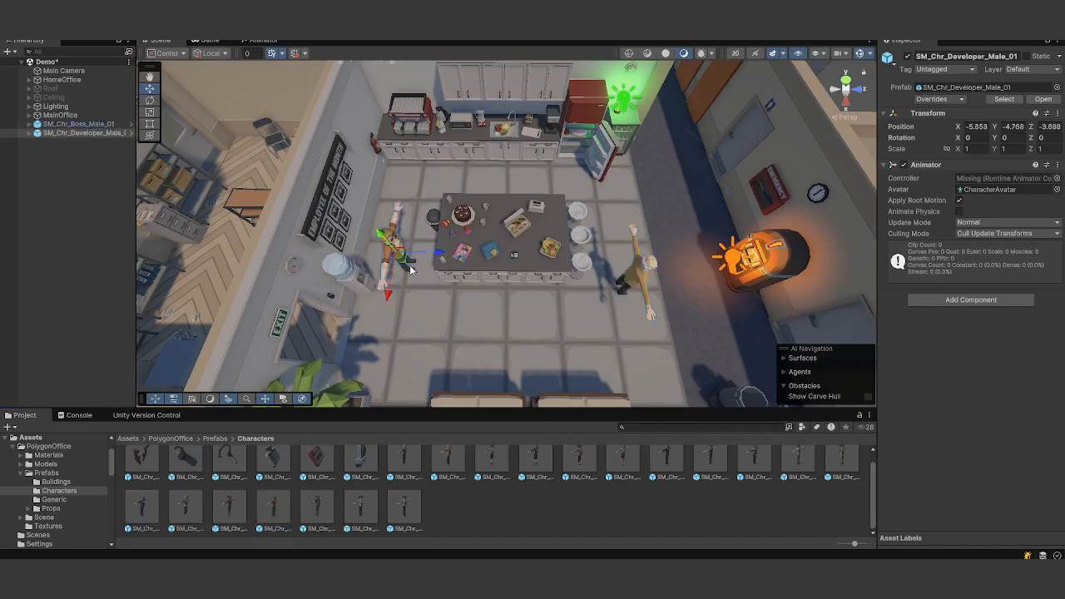
- Set the Y rotation of SM_Chr_Boss_Male_01 to 180 and save the scene
left_click(79, 123)
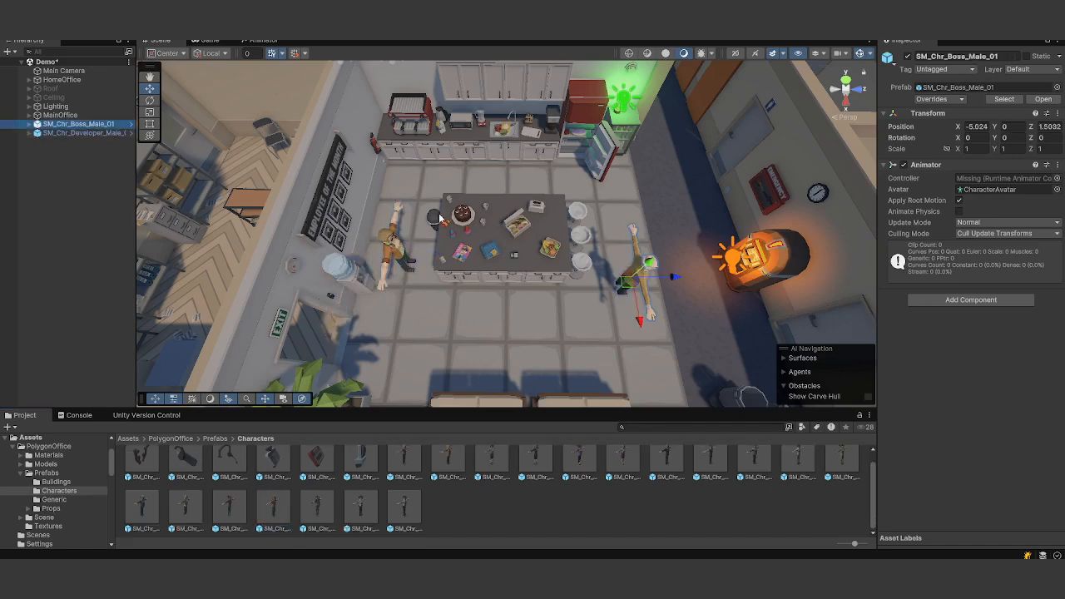
left_click(1008, 137)
type("180")
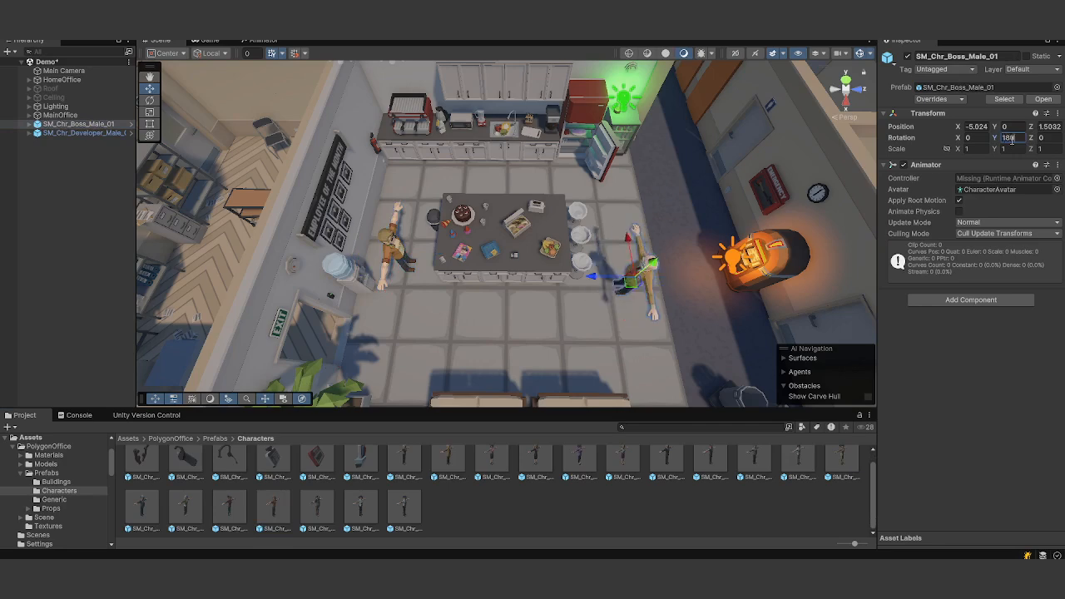
key("Return")
key("ctrl+s")
- Turn off Apply Root Motion on the boss's Animator and assign the StarterAssetsThirdPerson controller to it
left_click(962, 202)
left_click(1057, 178)
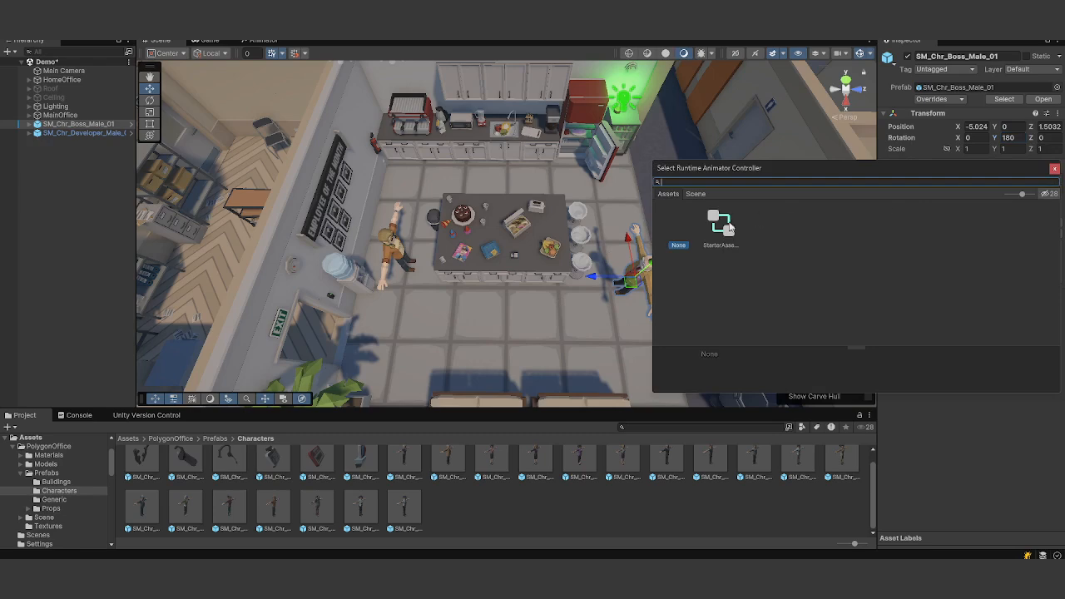
left_click(728, 225)
double_click(727, 225)
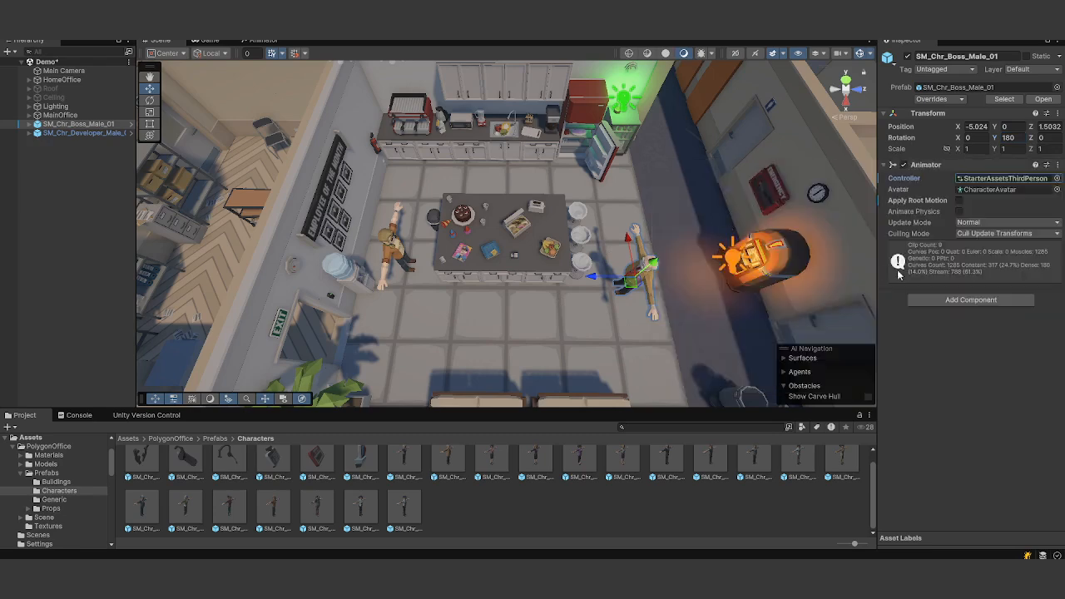
- Assign the StarterAssetsThirdPerson controller to the Animator of SM_Chr_Developer_Male_01 and turn off Apply Root Motion
left_click(64, 134)
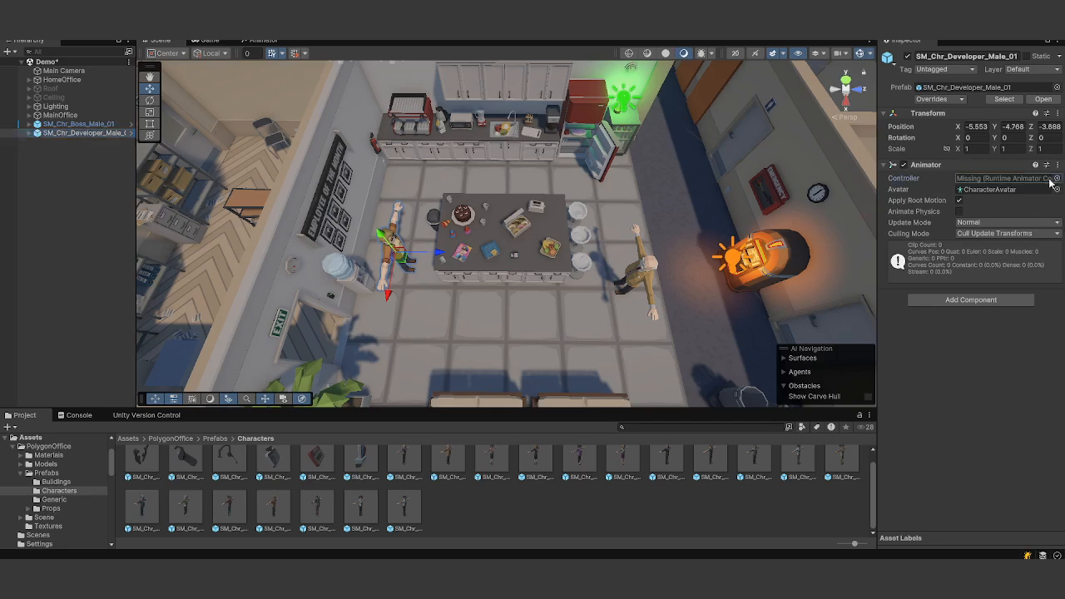
left_click(1057, 179)
double_click(727, 224)
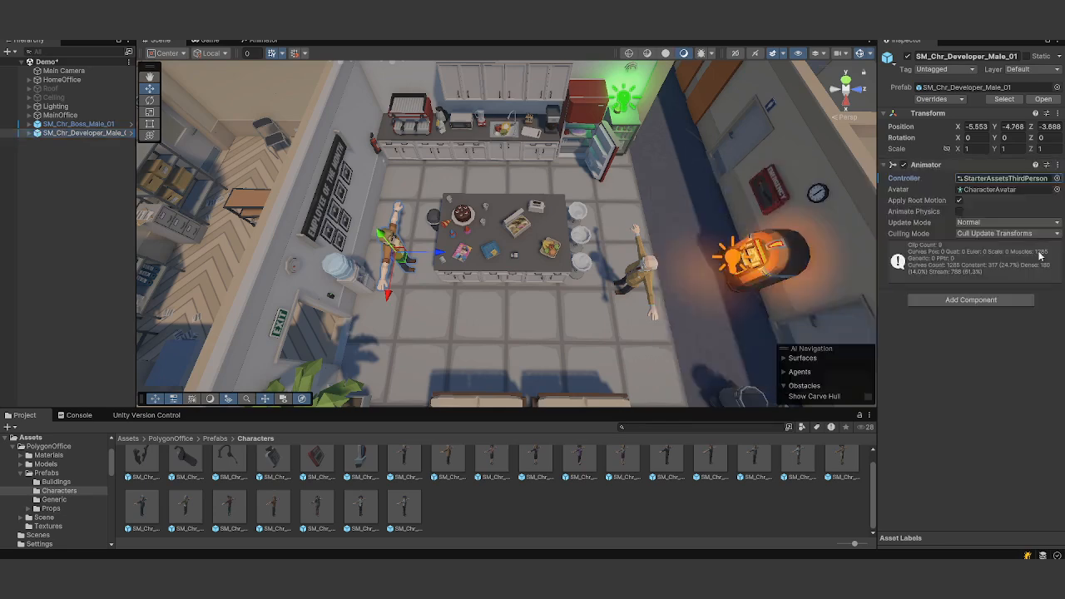
left_click(960, 201)
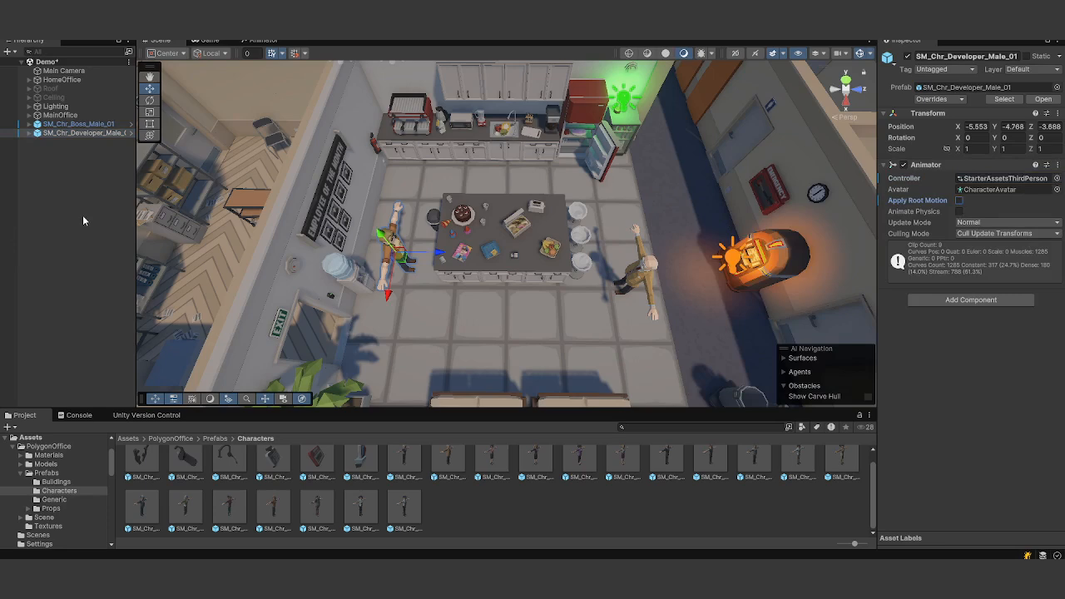
- Create an empty game object in the scene and name it NavMeshSurface
right_click(89, 266)
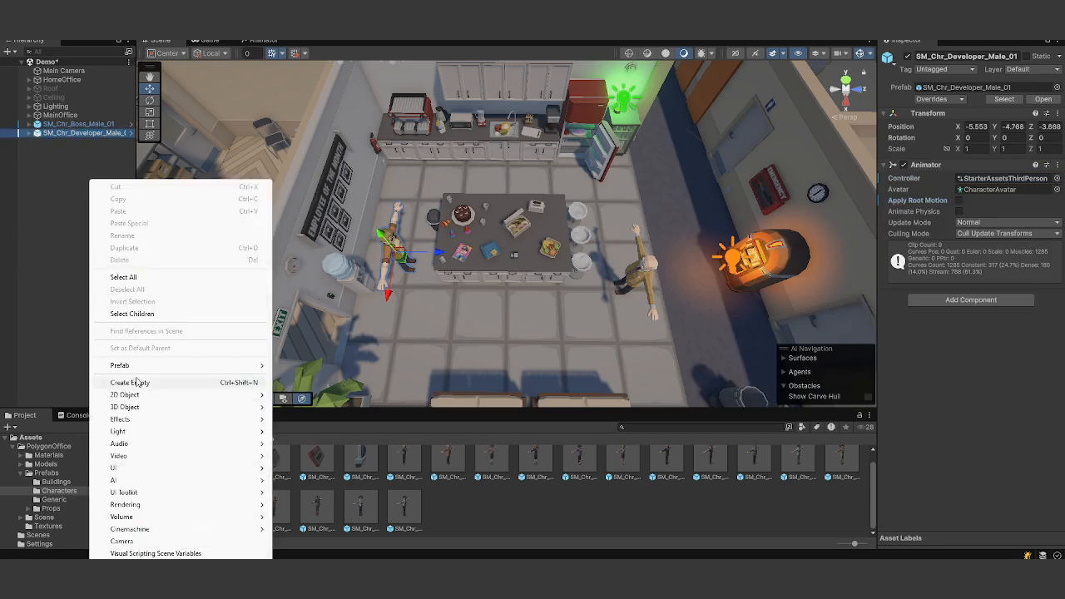
left_click(136, 382)
type("NavMes")
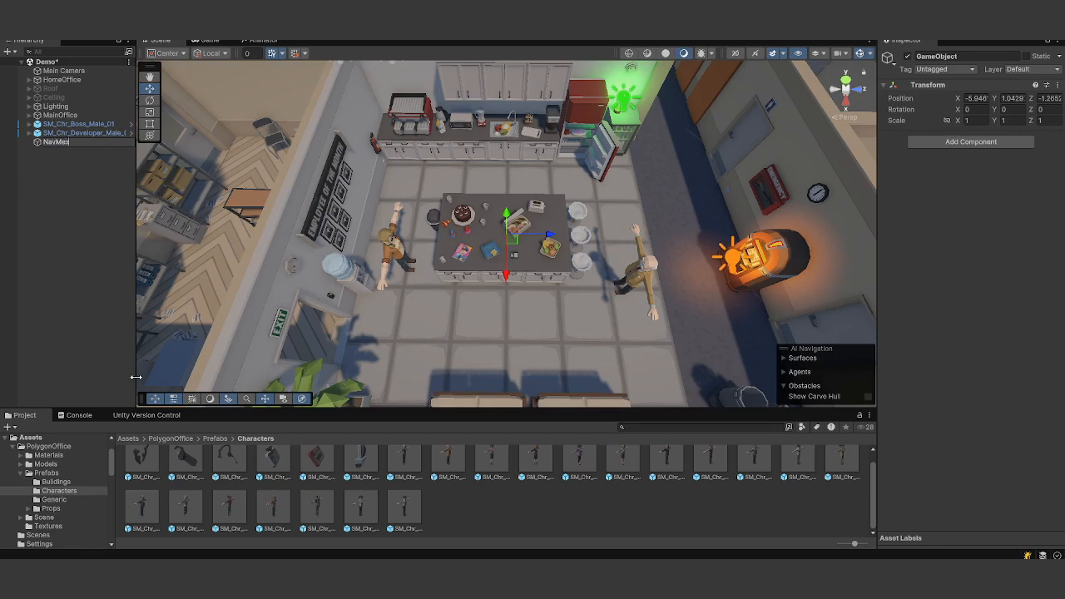
type("hSurface")
key("Return")
- Add a Nav Mesh Agent with height 1.8 and radius 0.3 to SM_Chr_Boss_Male_01 and save the scene
left_click(79, 123)
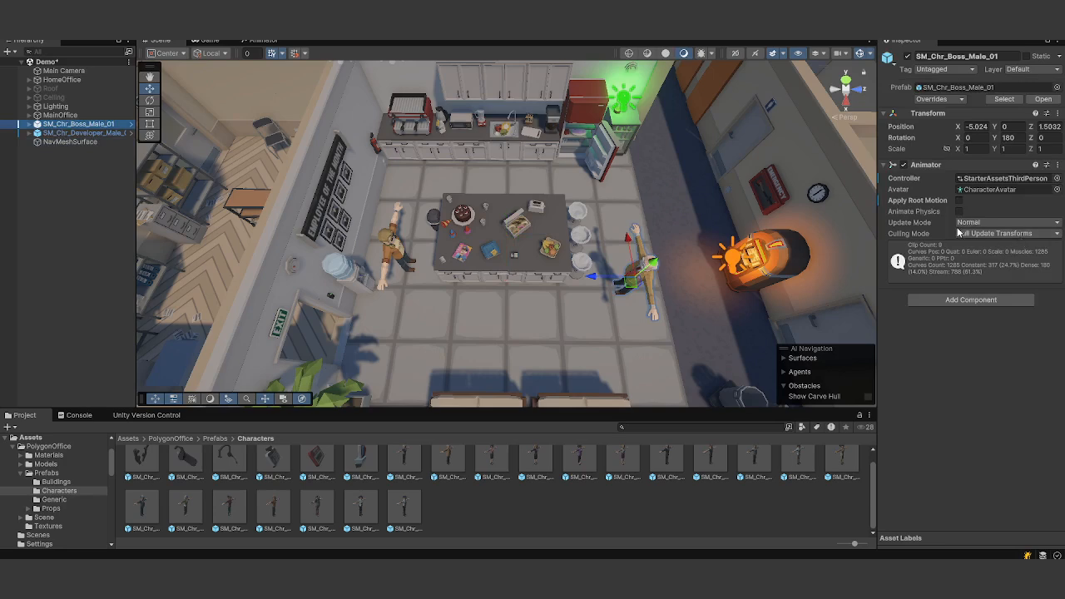
left_click(982, 301)
type("Nav")
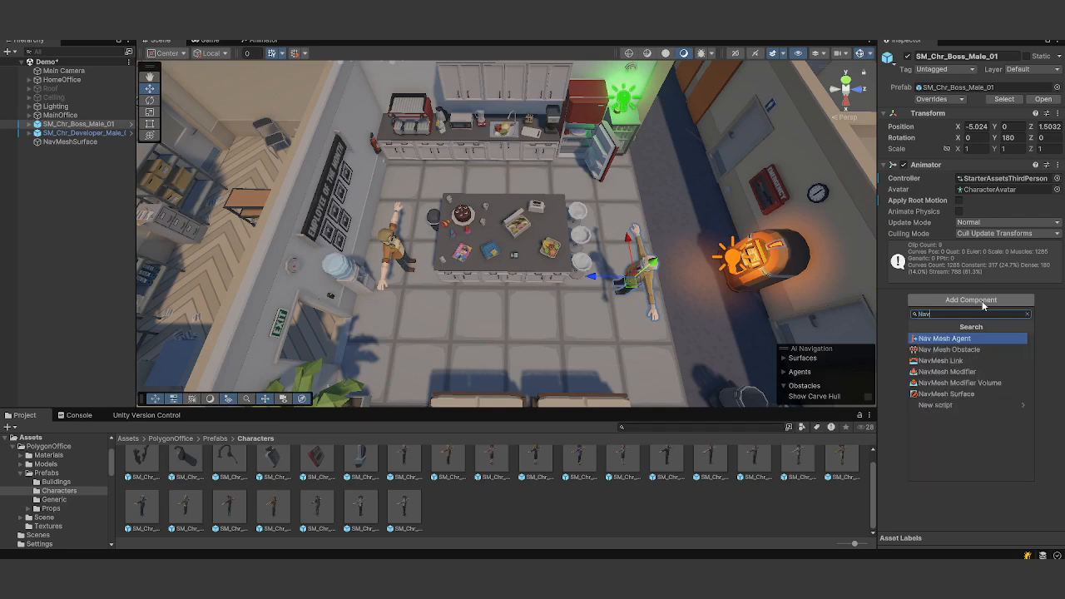
key("Return")
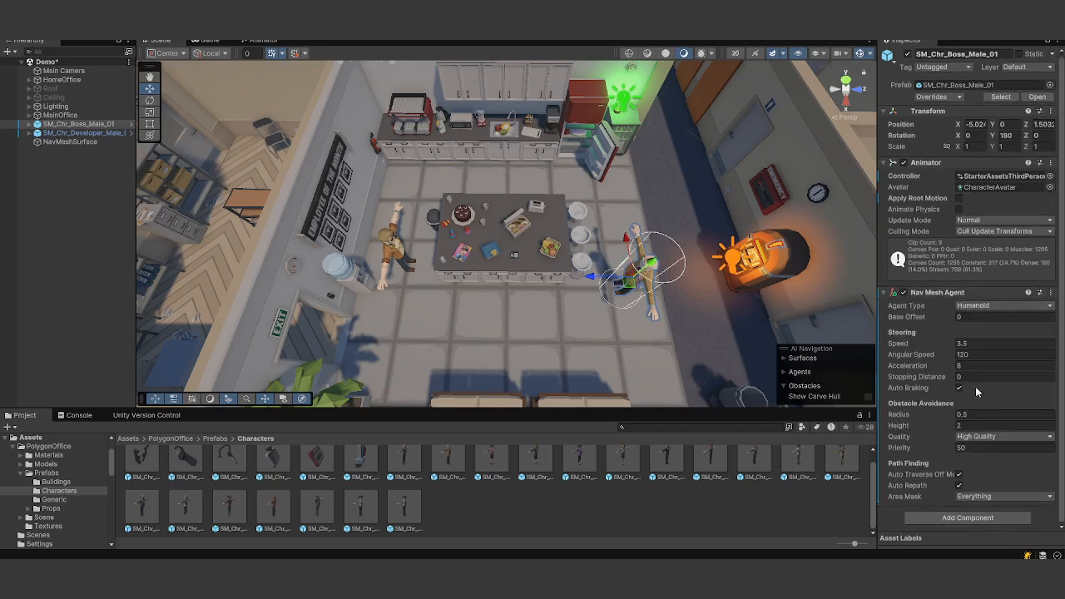
left_click(977, 426)
type("1.8")
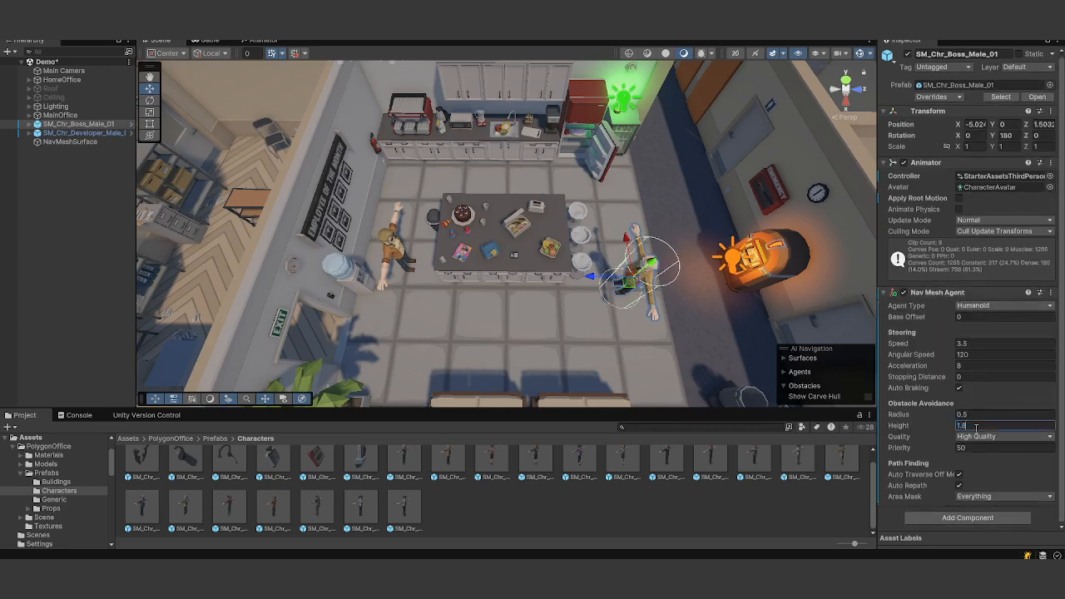
left_click(961, 413)
type("0.3")
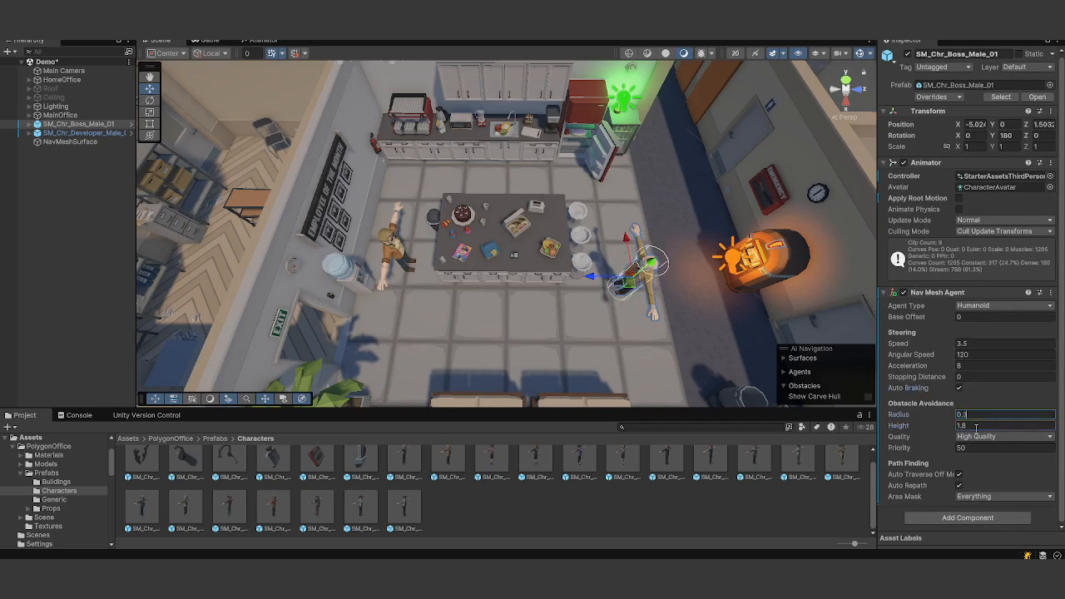
key("ctrl+s")
- Add a Nav Mesh Agent to SM_Chr_Developer_Male_01 with radius 0.3 and height 1.8
left_click(84, 132)
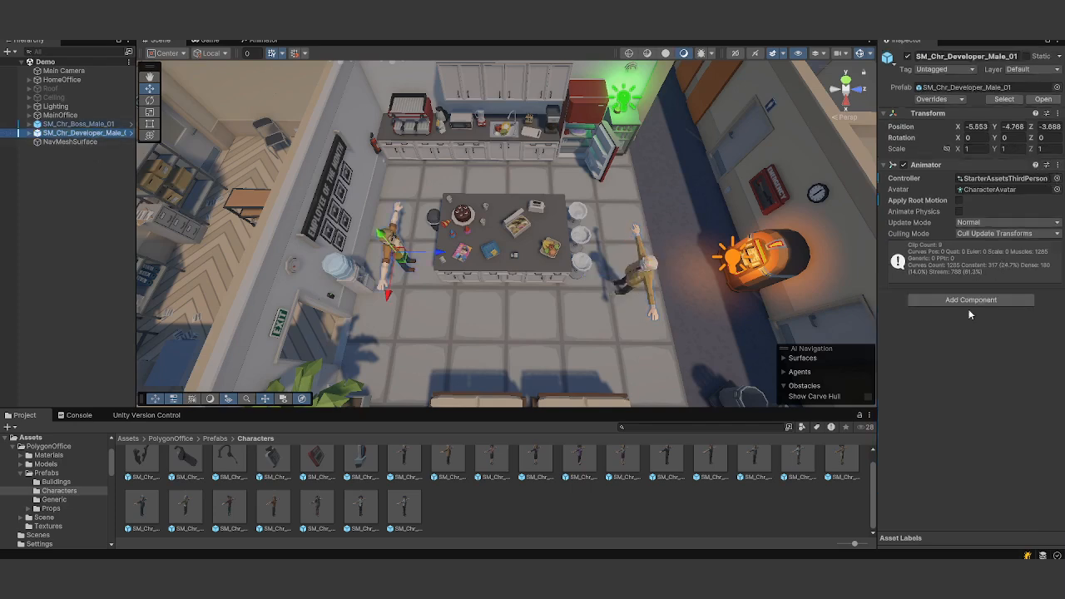
left_click(977, 301)
left_click(958, 338)
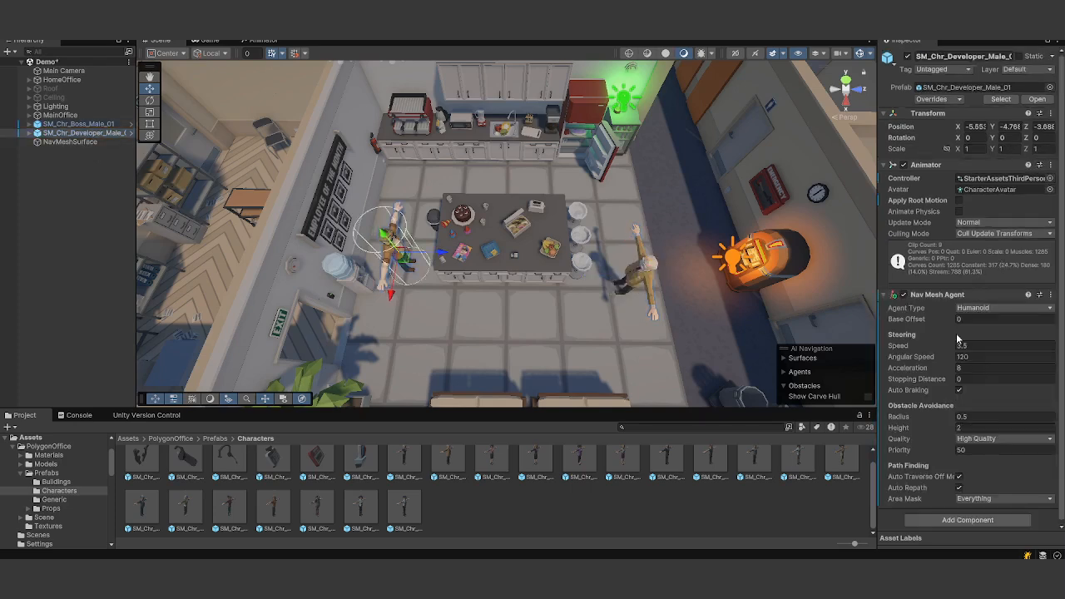
left_click(970, 368)
left_click(982, 419)
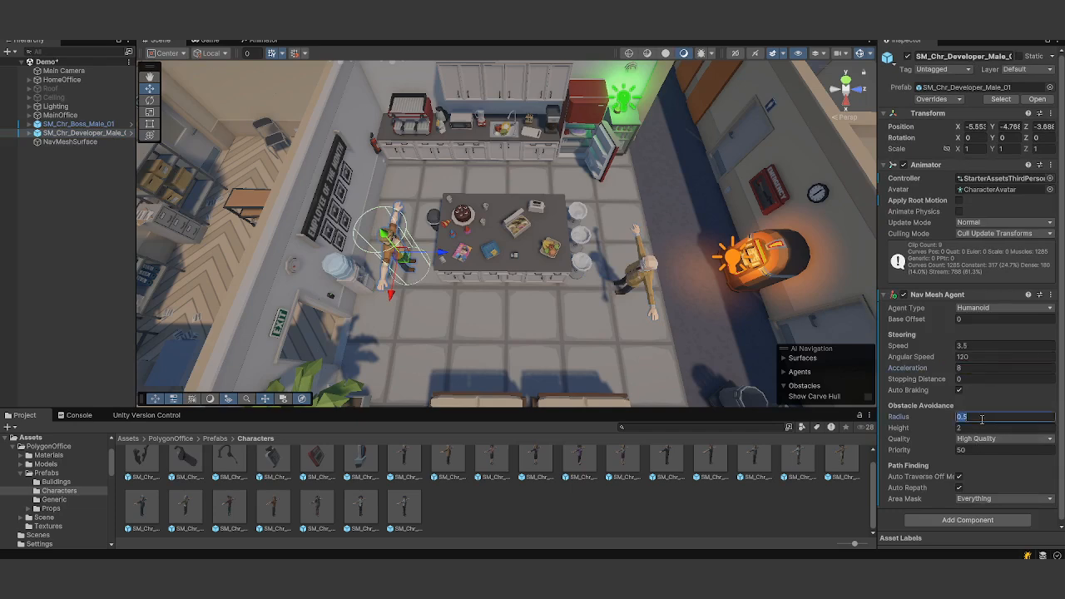
type("0.3")
key("Tab")
type("1.8")
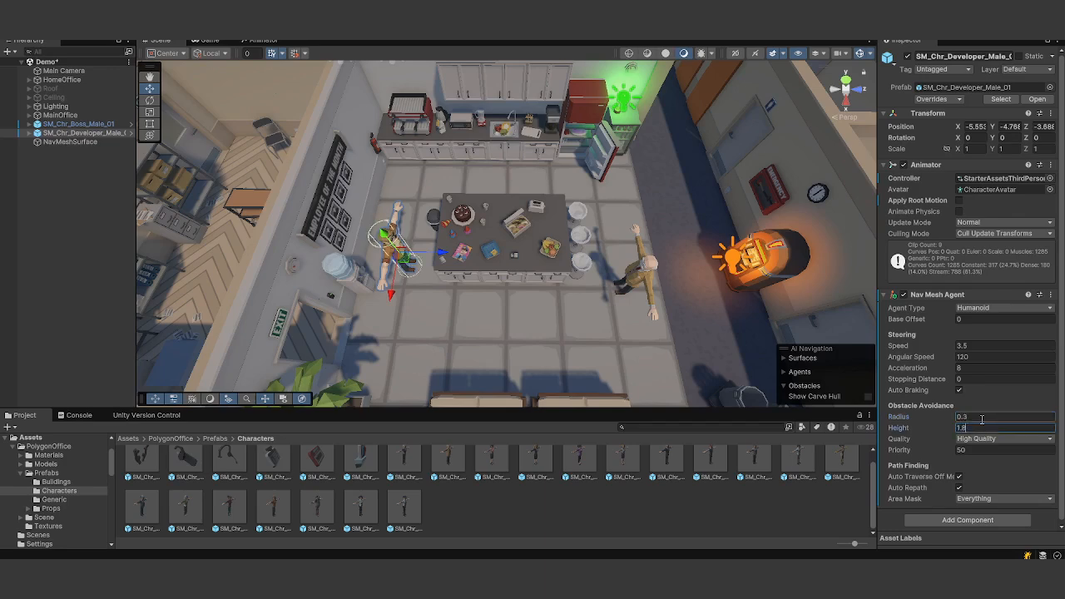
- Add a Capsule Collider component to SM_Chr_Developer_Male_01
left_click(968, 520)
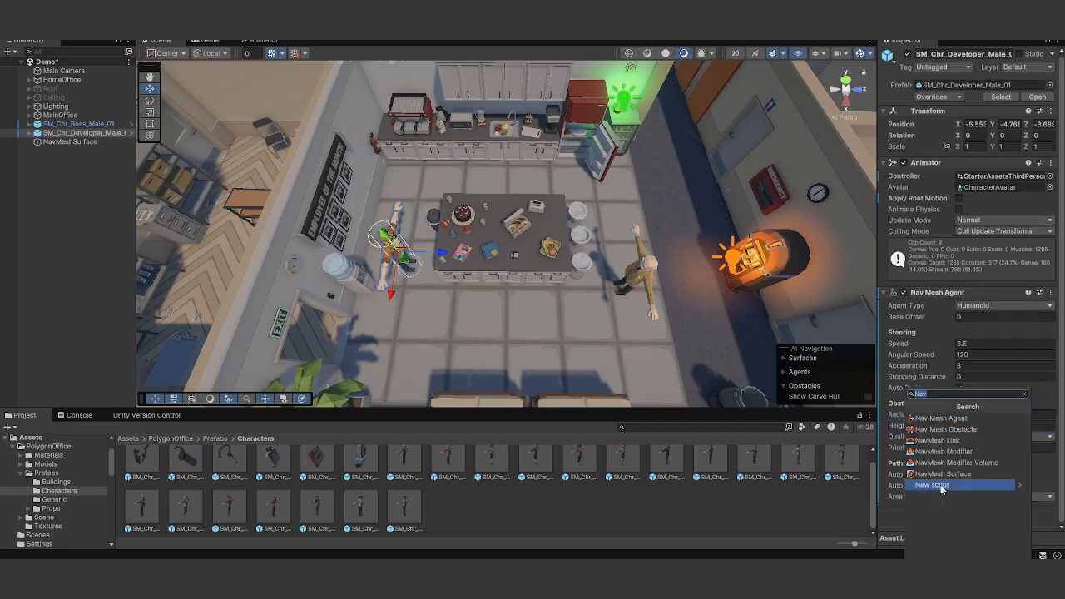
type("chara")
key("BackSpace")
key("BackSpace")
key("BackSpace")
key("BackSpace")
key("BackSpace")
type("cap")
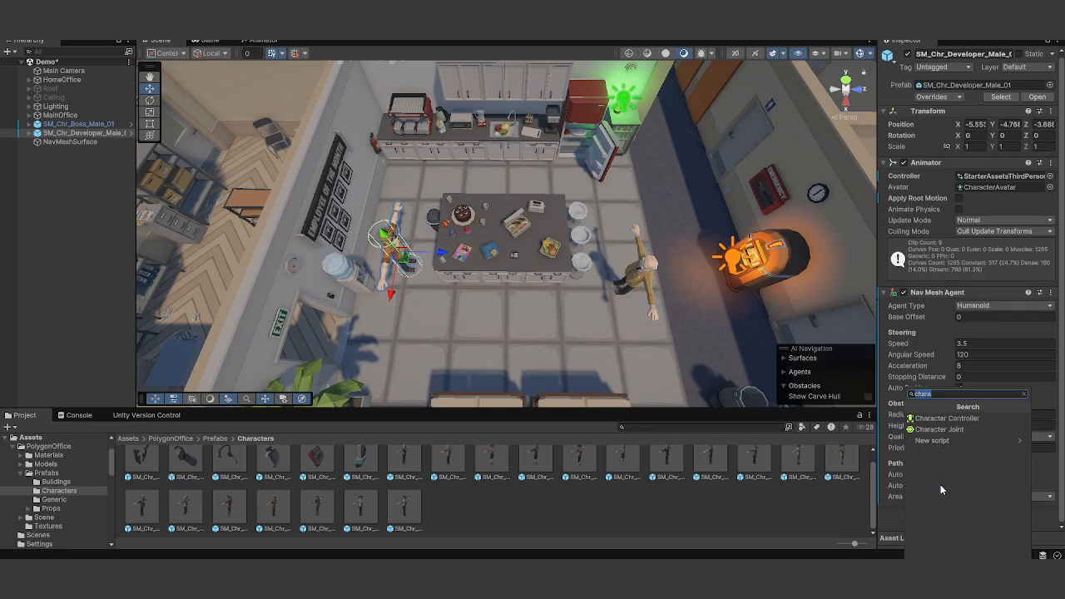
key("Down")
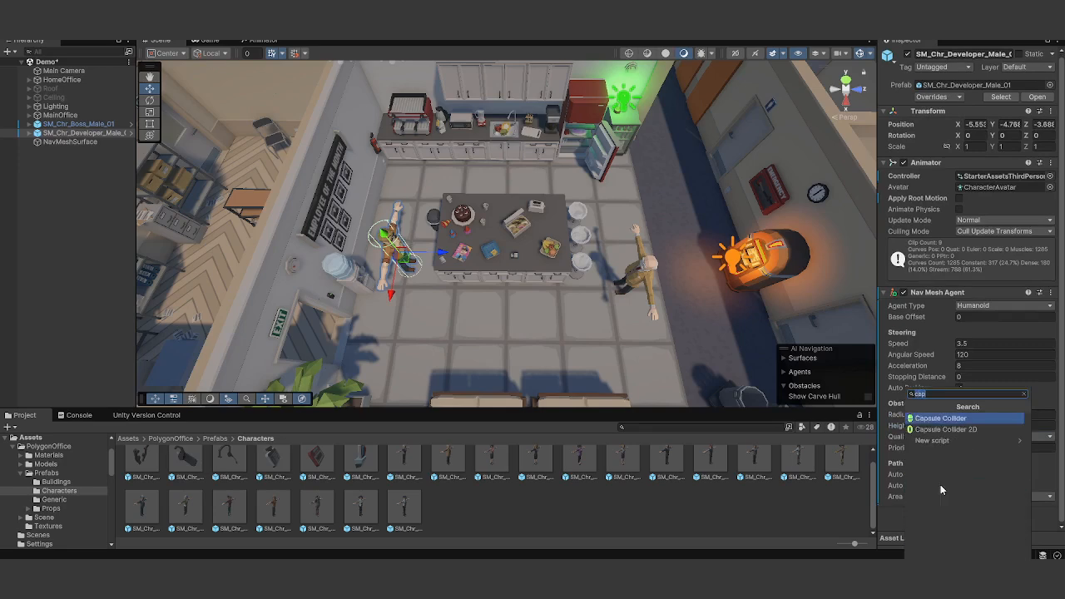
key("Return")
scroll(1004, 376, "down", 4)
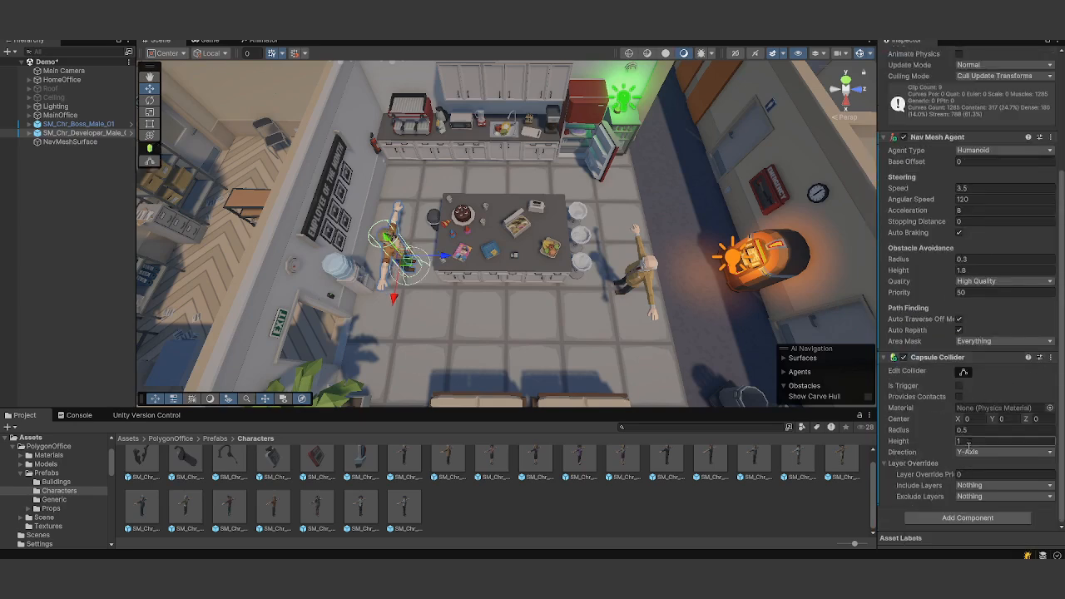
- Set the developer's Capsule Collider to center Y 0.9, radius 0.25 and height 1.8
left_click(1002, 421)
type("0.5")
key("Tab")
key("Tab")
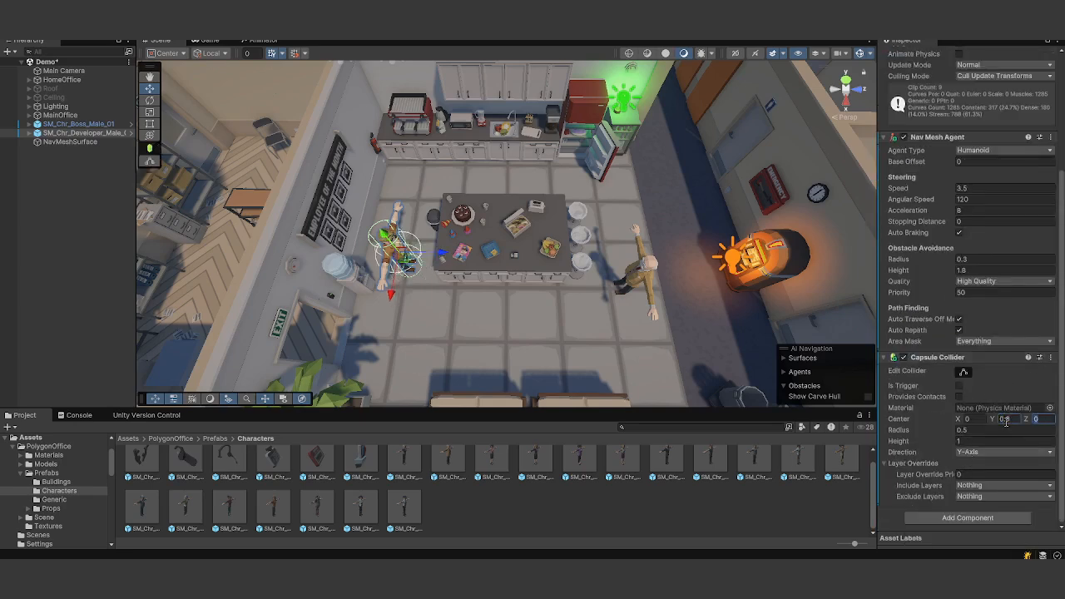
type("0.25")
key("Tab")
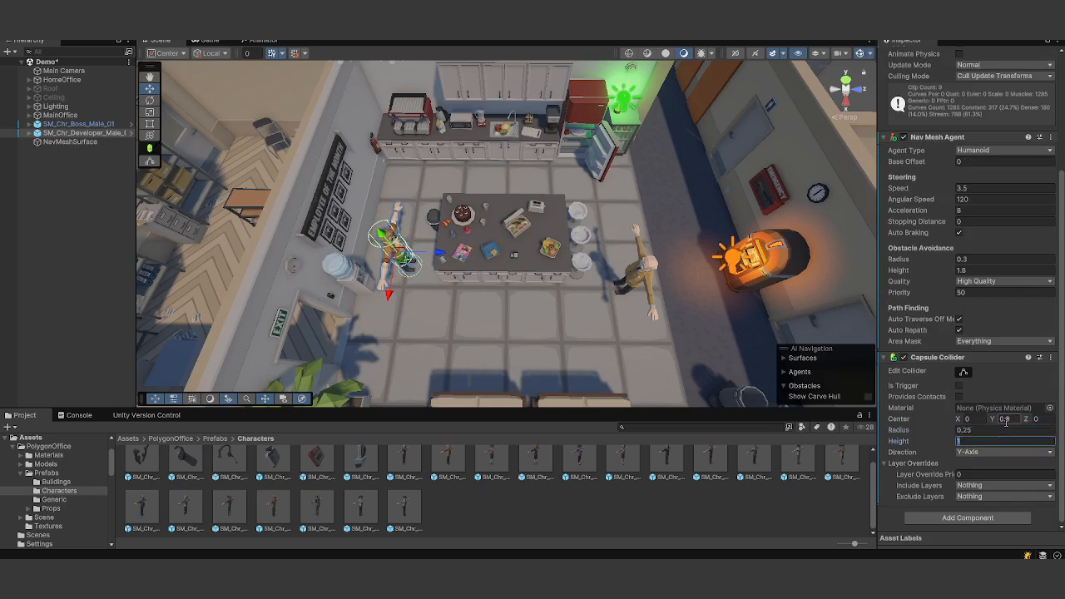
type("1.8")
- Add a Capsule Collider component to SM_Chr_Boss_Male_01
left_click(73, 124)
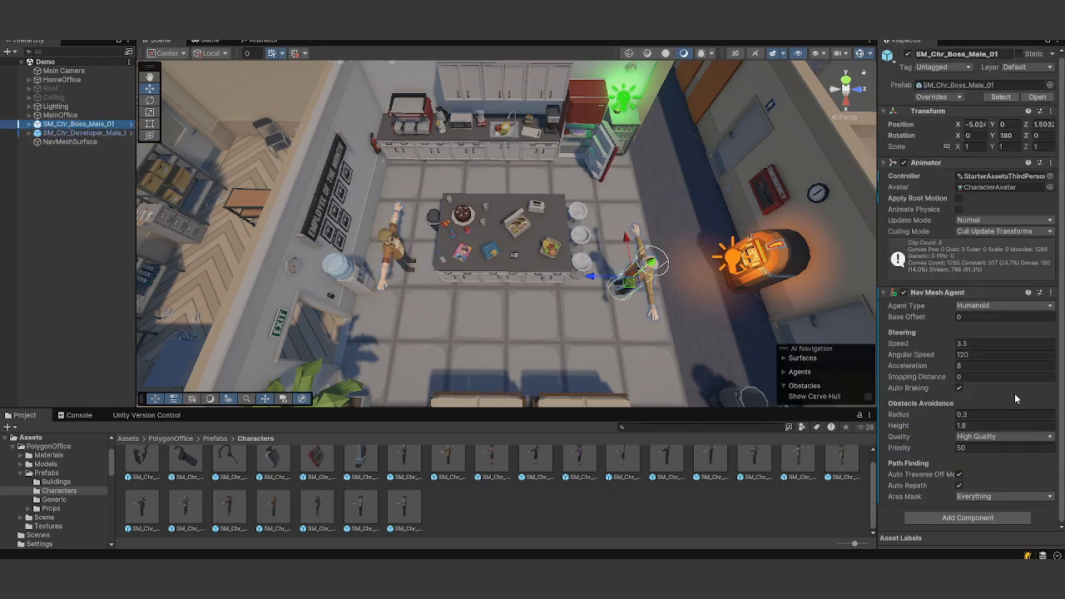
left_click(957, 518)
type("cap")
left_click(959, 420)
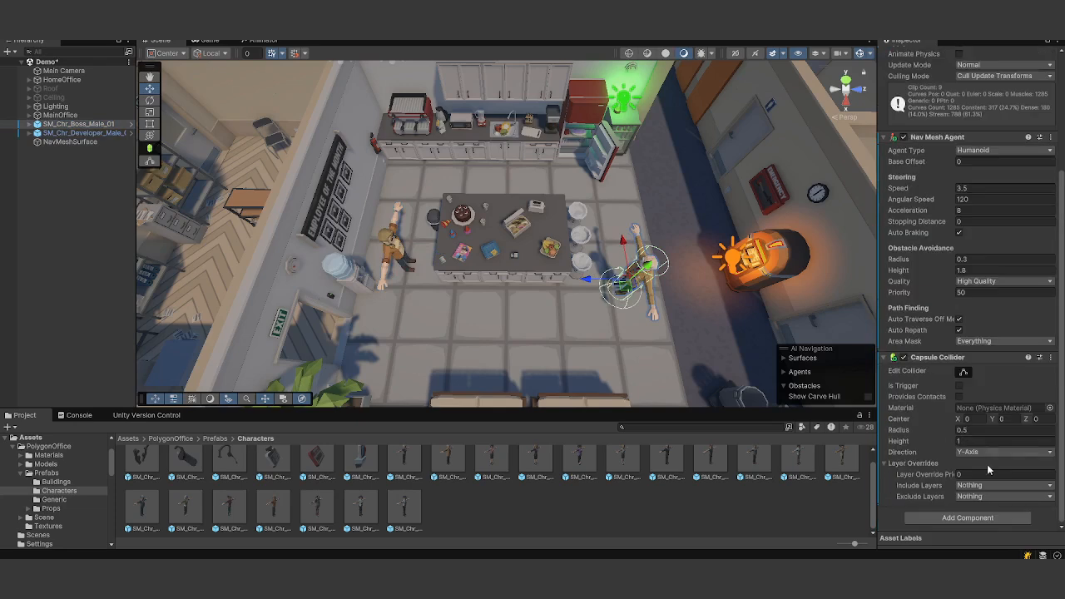
- Set the boss's Capsule Collider to center Y 0.9, radius 0.25 and height 1.8
type("0.9")
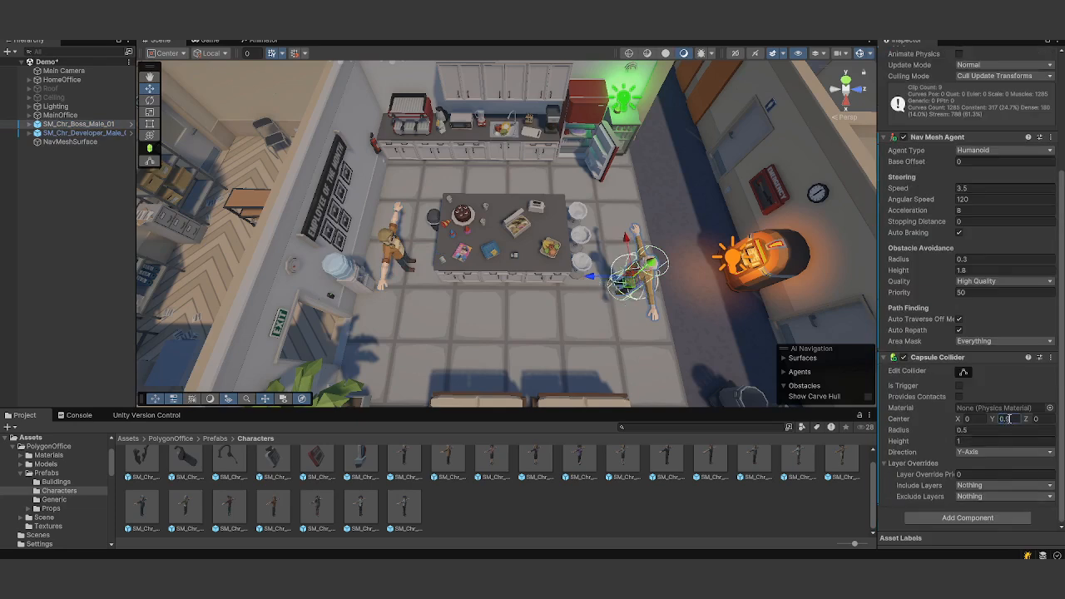
key("Tab")
key("Tab")
type("0.25")
key("Tab")
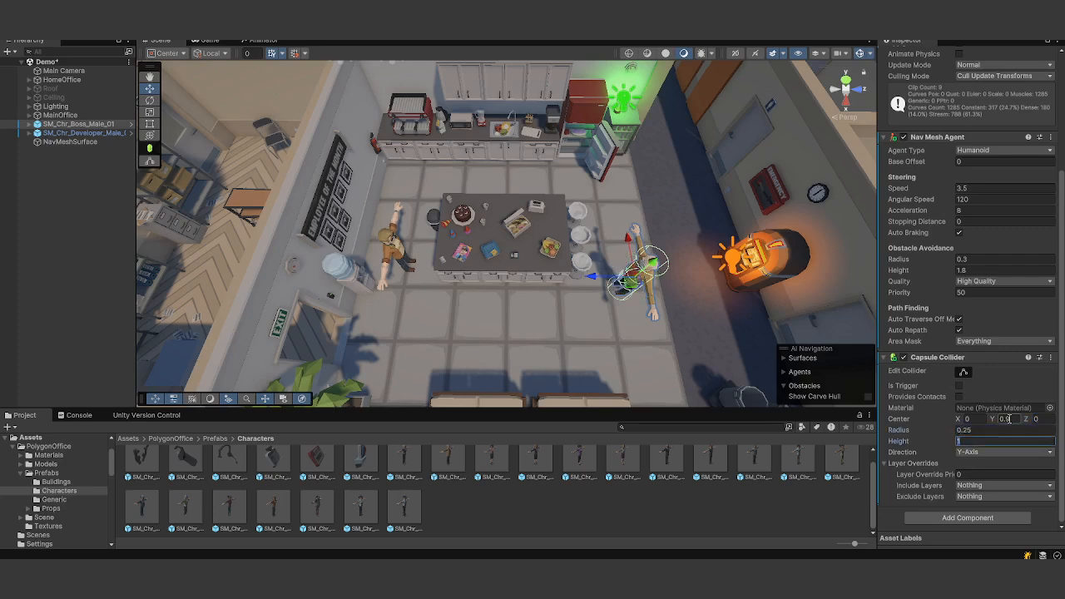
type("1.8")
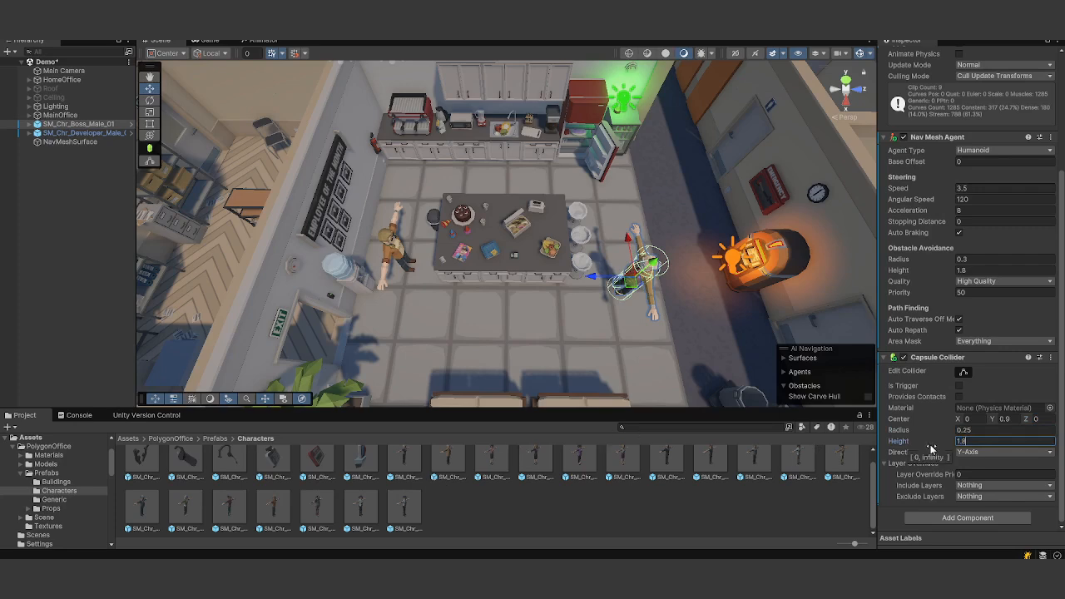
- Examine the boss's animator controller and preview the Punch Combo clip of its Attack state, then return to the scene view
scroll(988, 168, "up", 3)
double_click(997, 140)
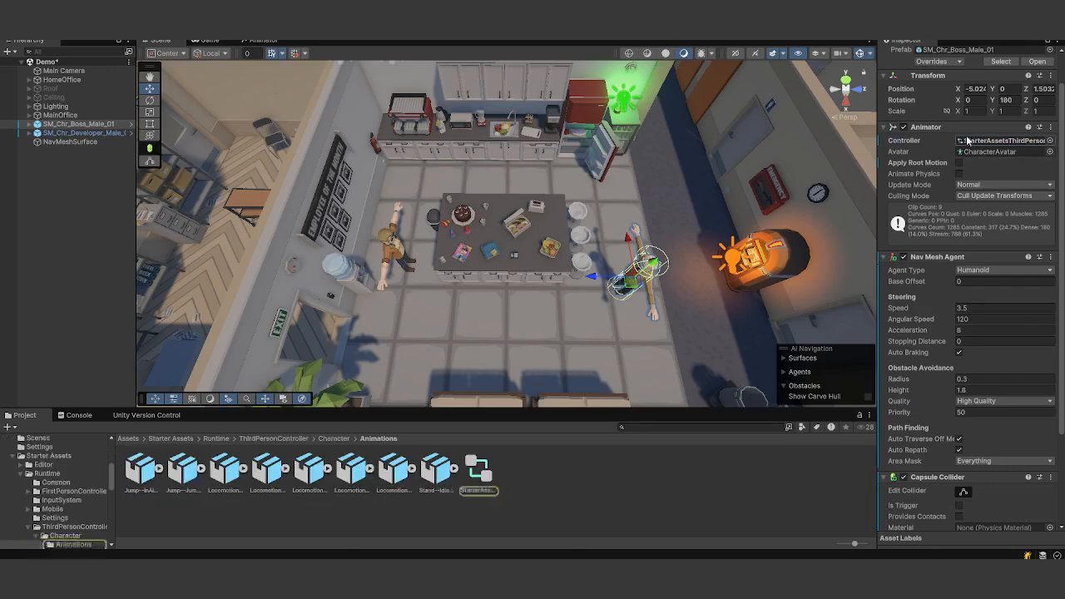
double_click(749, 258)
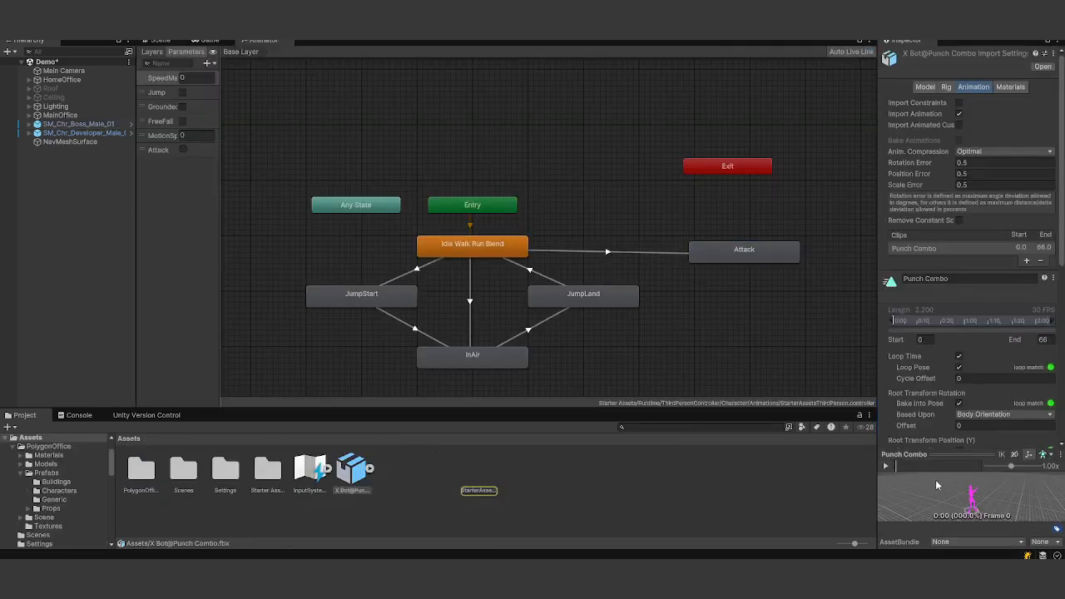
left_click(886, 466)
left_click_drag(957, 454, 957, 355)
left_click(887, 366)
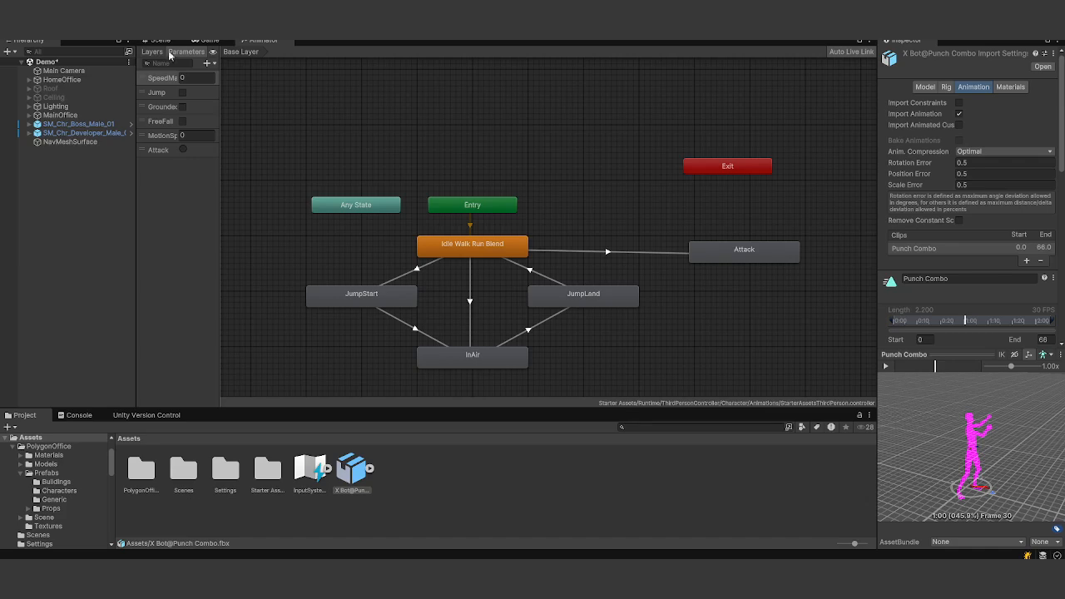
left_click(159, 40)
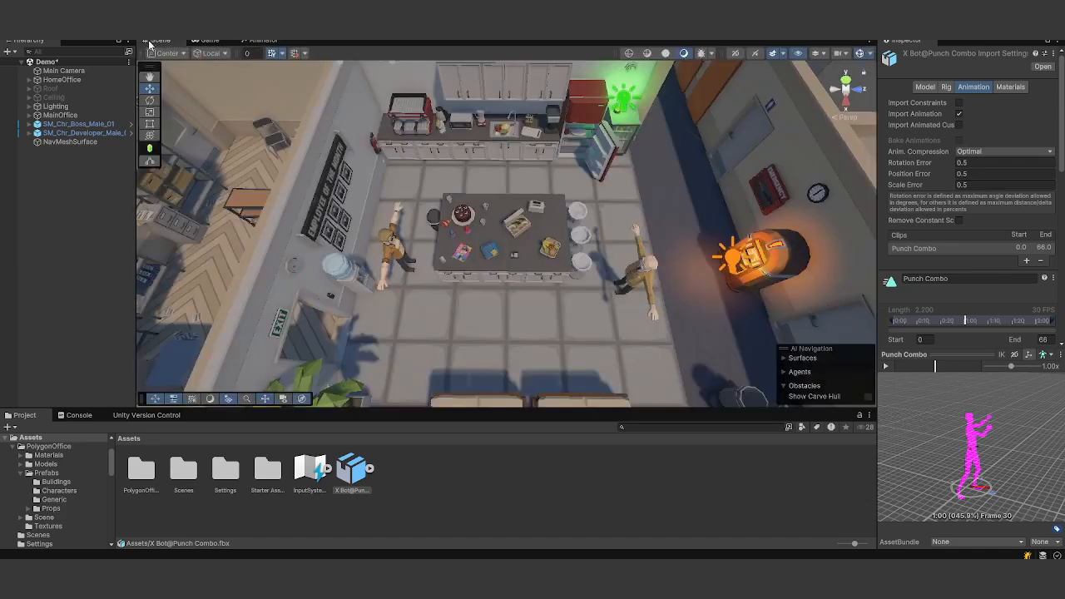
- Create a Behavior Graph named NPCBoss in the Assets folder and open it for editing
right_click(466, 517)
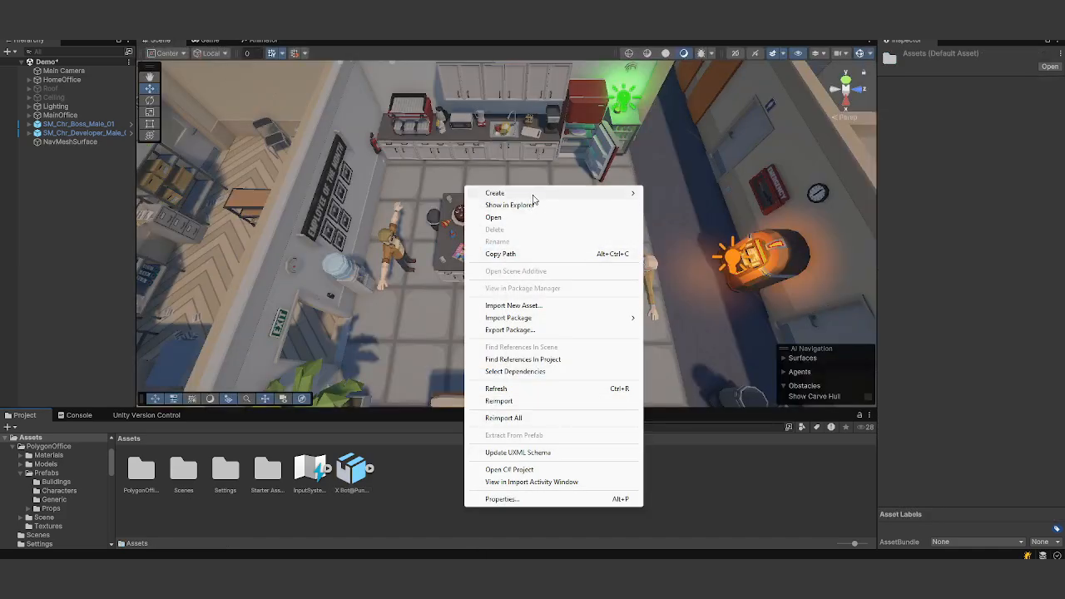
mouse_move(534, 198)
mouse_move(707, 501)
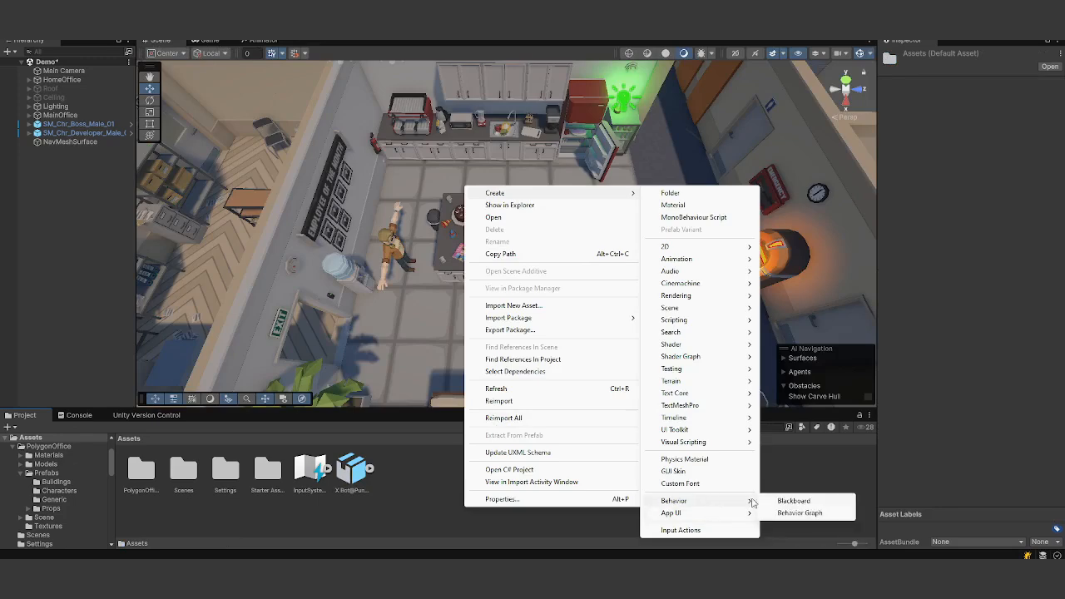
left_click(781, 516)
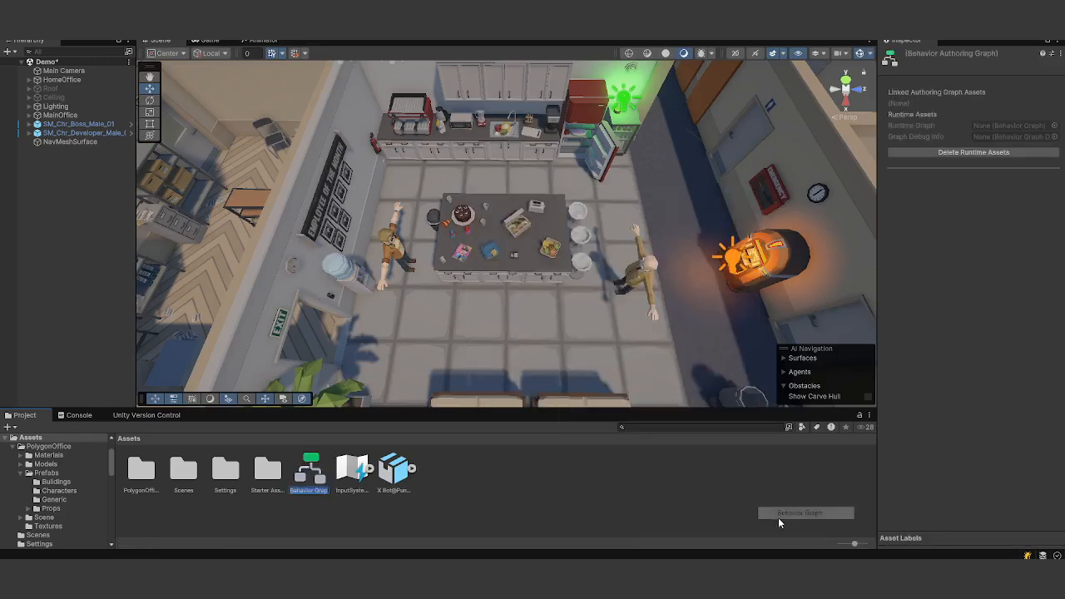
type("E")
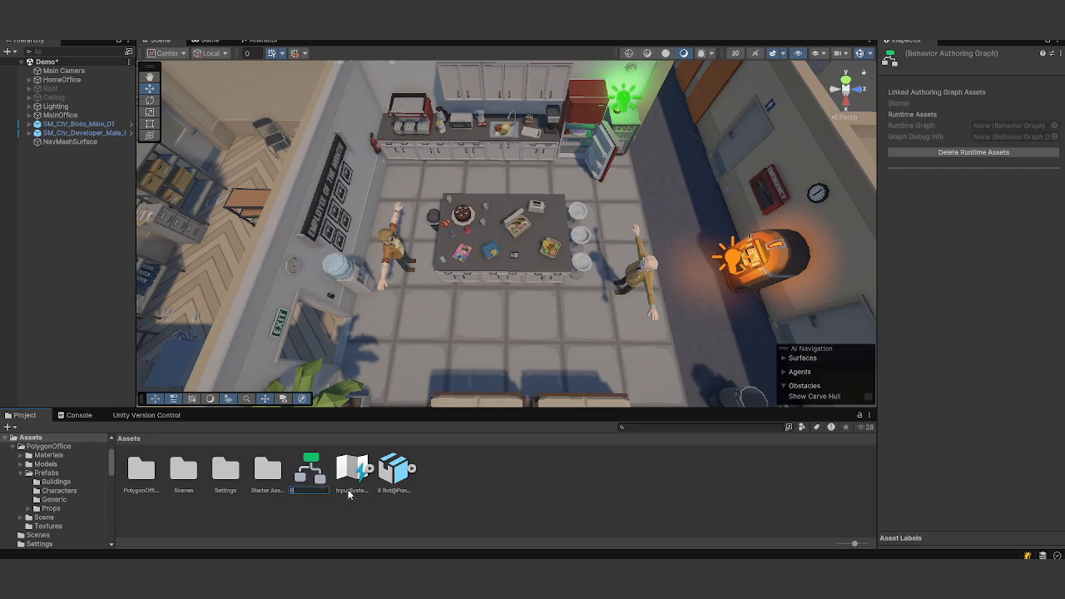
type("PC Boss")
key("Return")
double_click(349, 476)
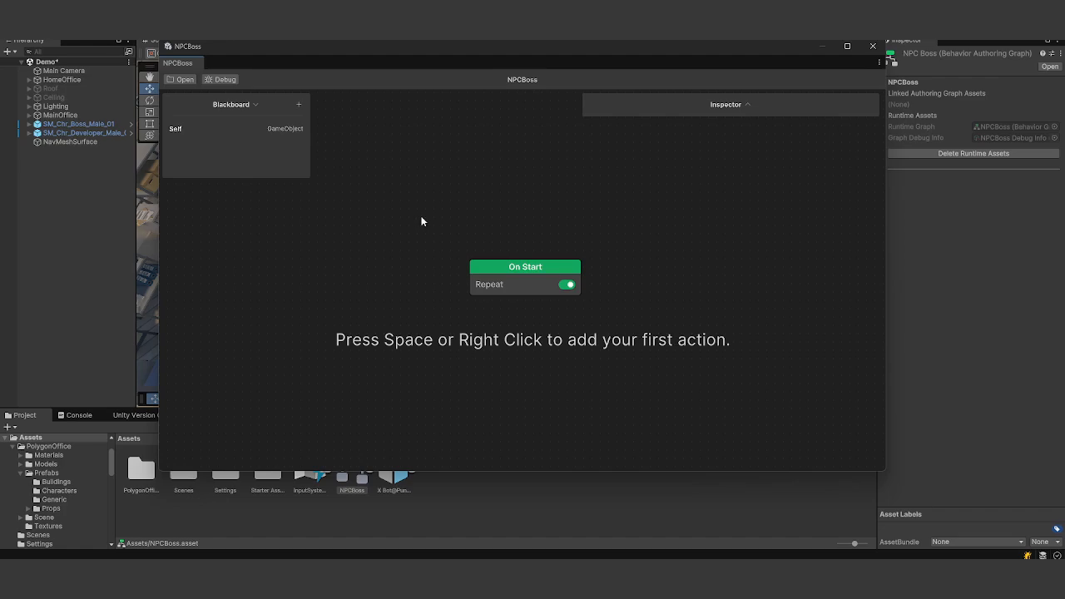
right_click(388, 307)
left_click(423, 321)
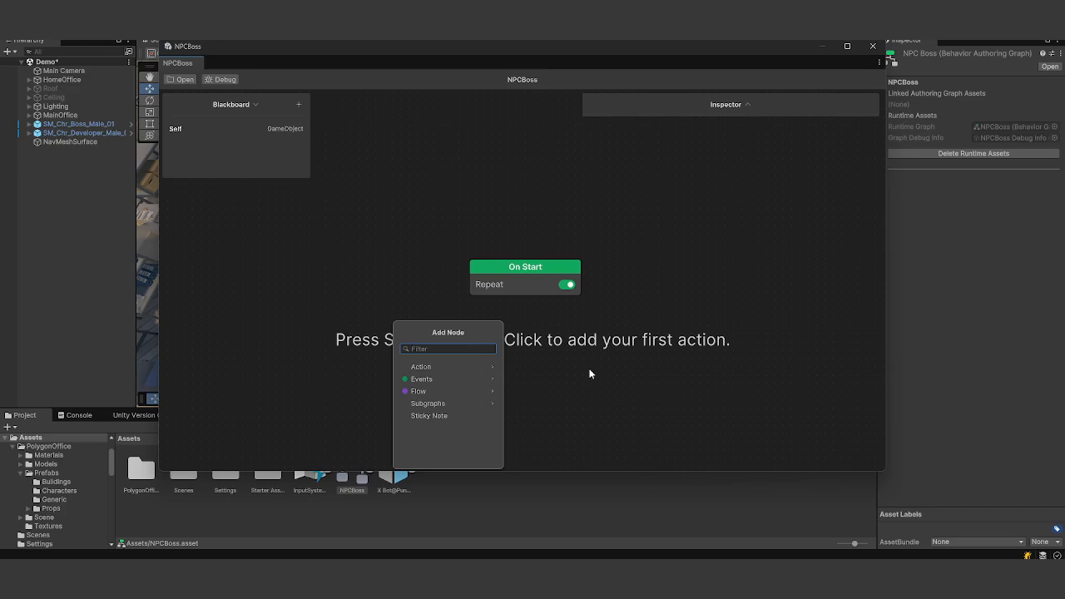
left_click(458, 368)
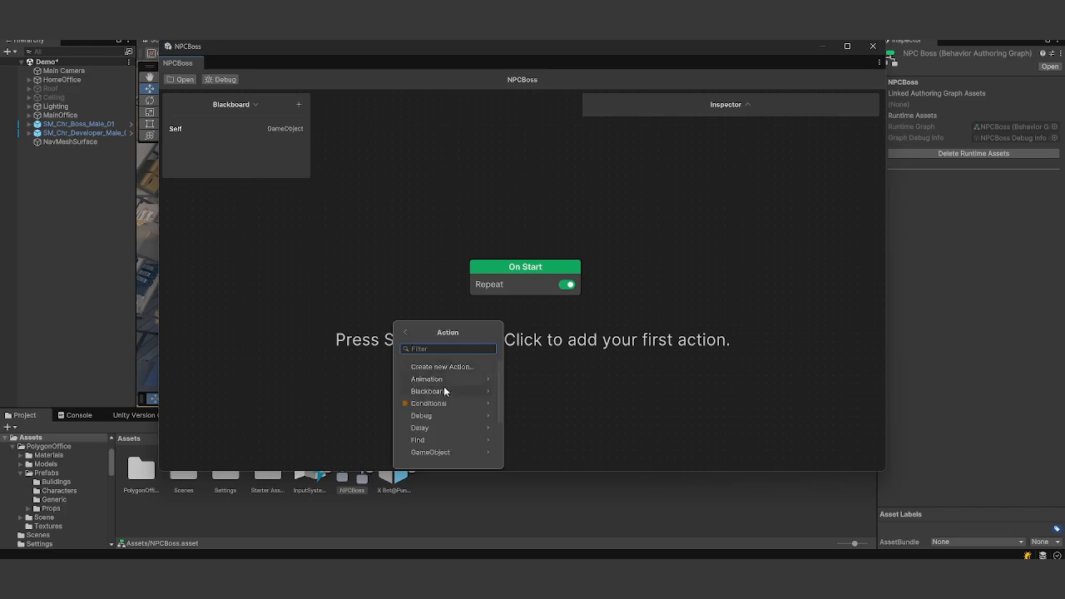
left_click(447, 367)
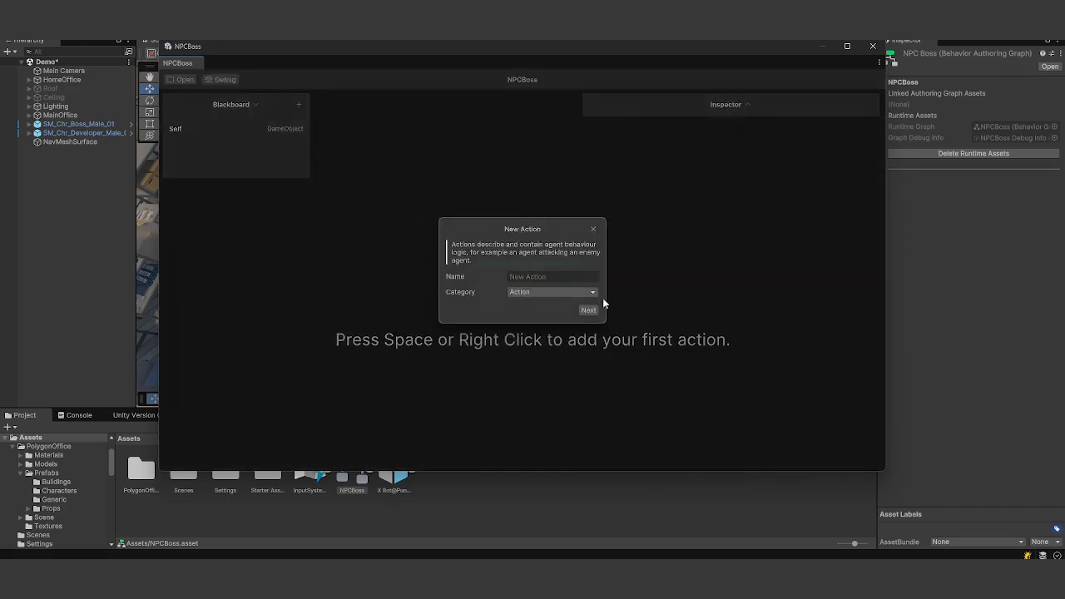
left_click(594, 230)
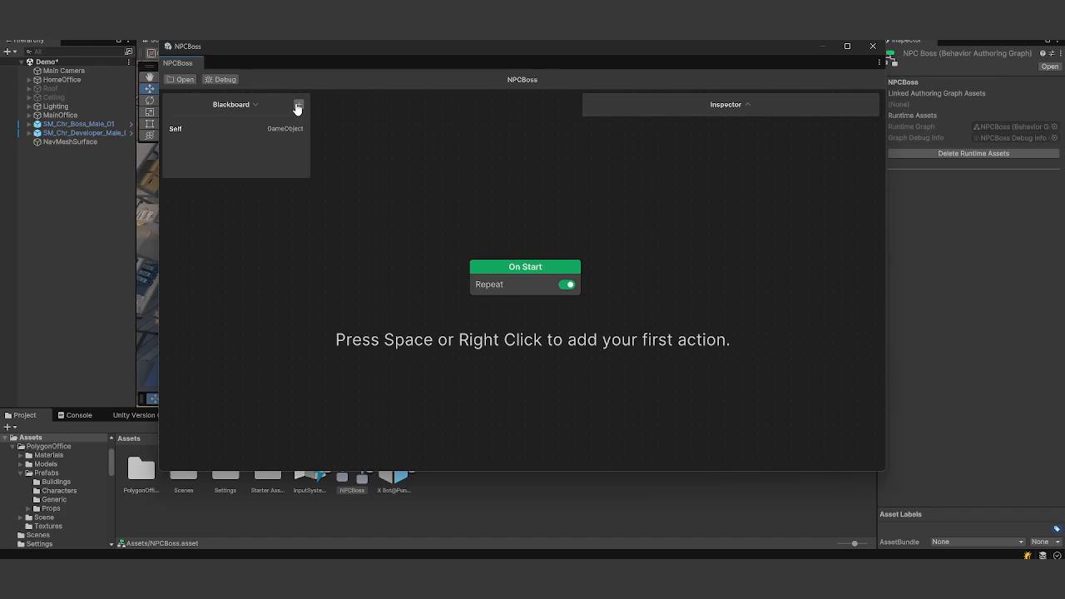
- Move the On Start node higher up in the behavior graph
left_click_drag(514, 272, 507, 196)
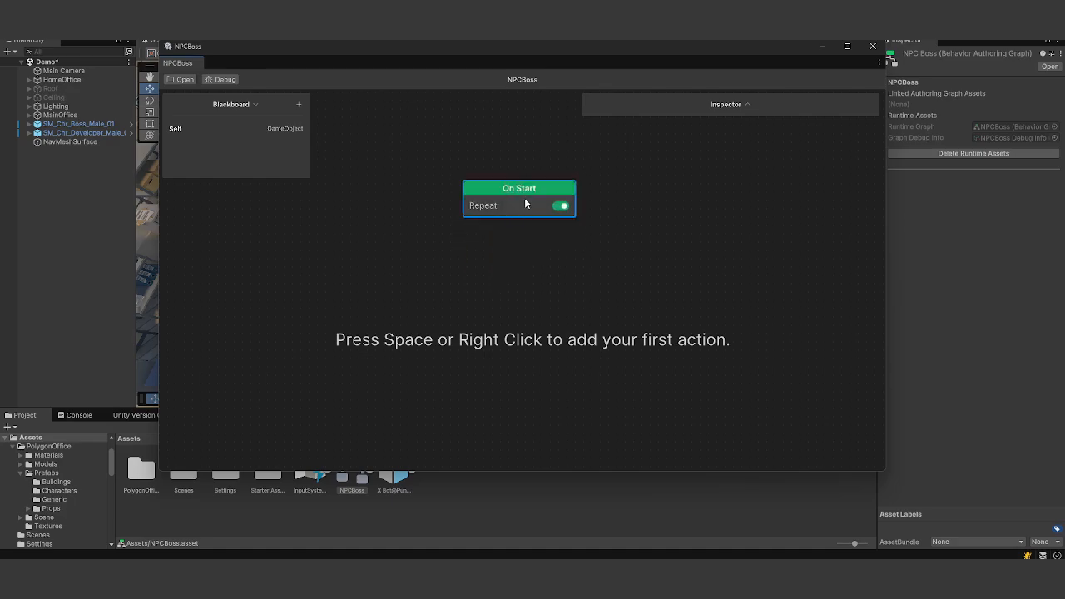
right_click(531, 276)
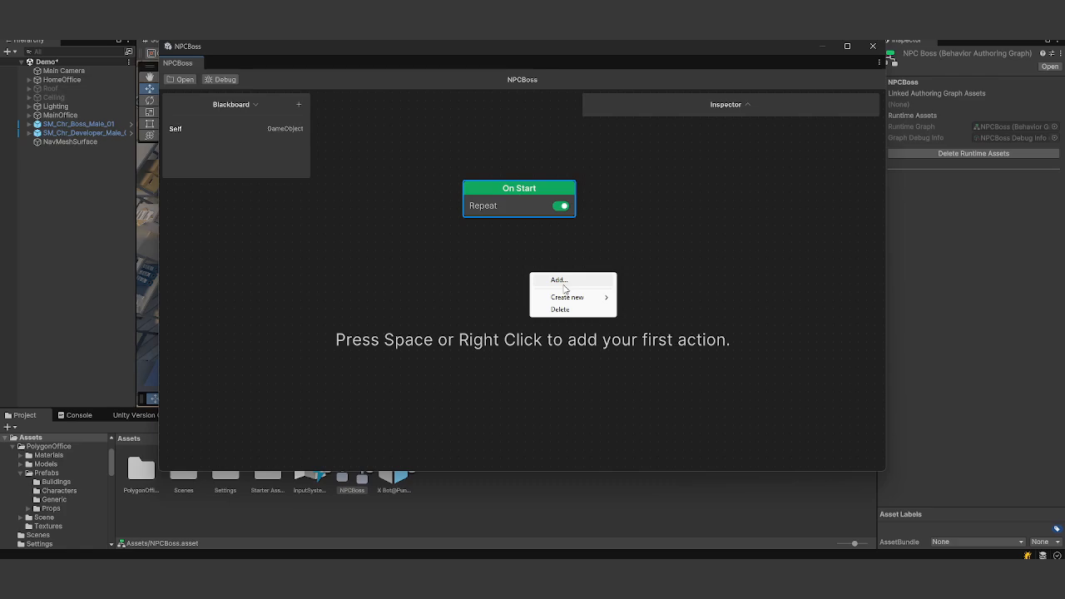
left_click(565, 288)
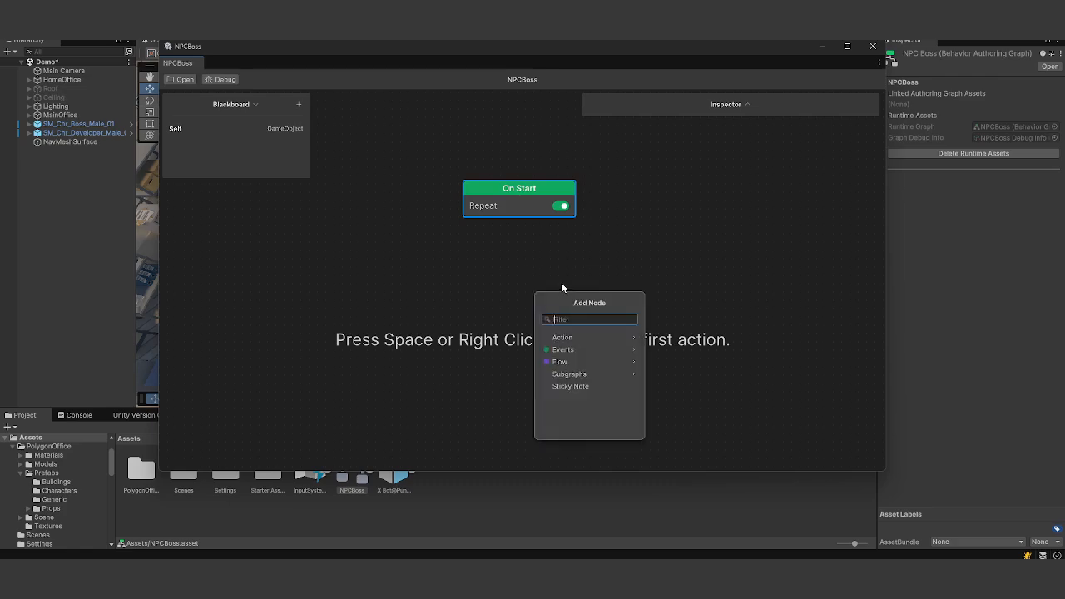
type("n")
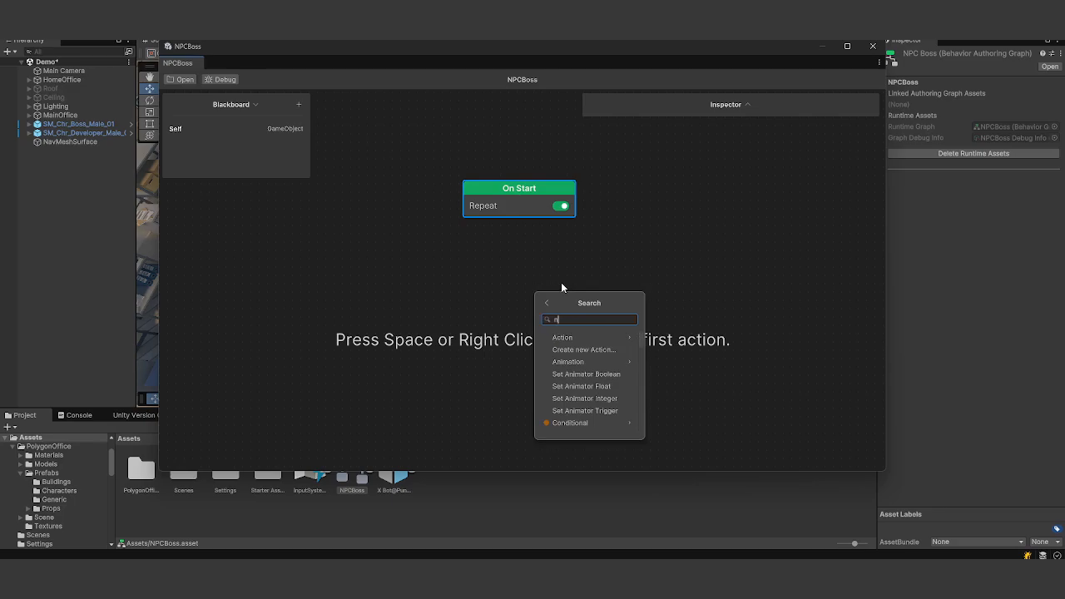
type("av")
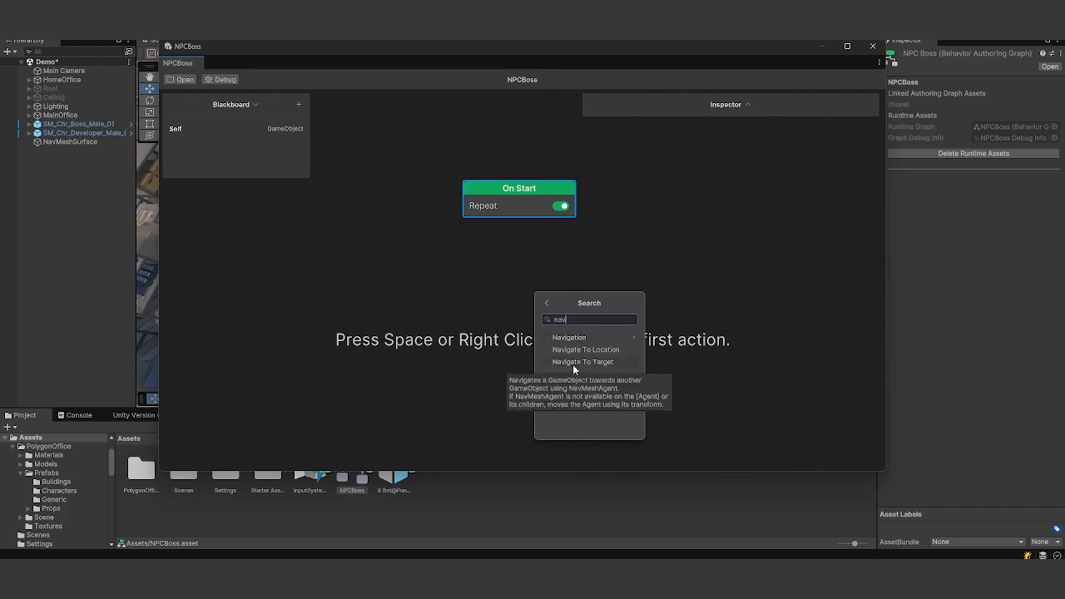
left_click(409, 292)
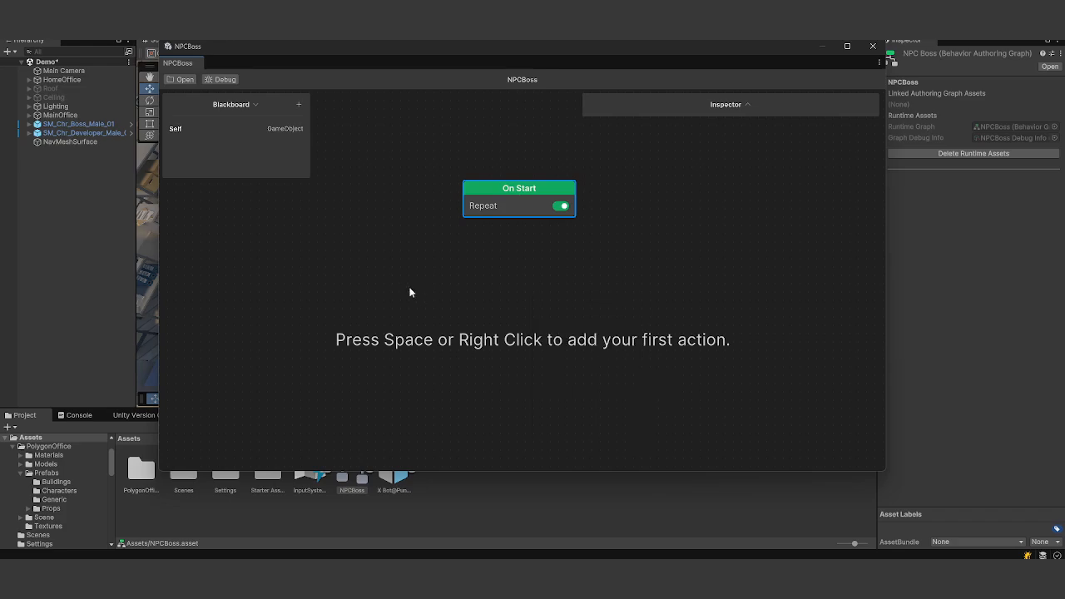
- Add a GameObject variable named Developer to the graph's Blackboard
left_click(297, 109)
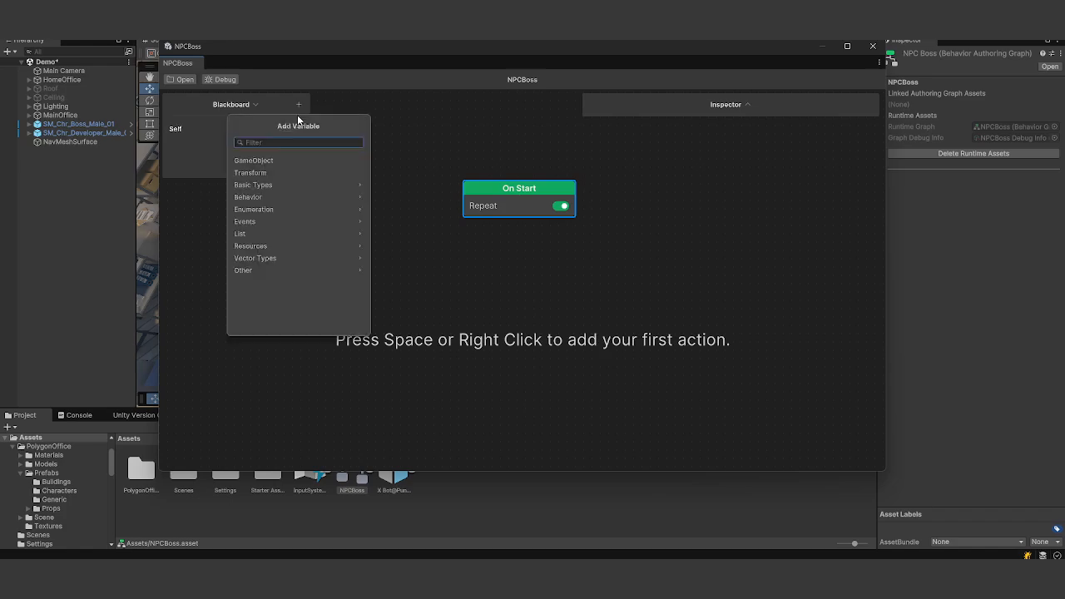
left_click(271, 153)
type("Developer")
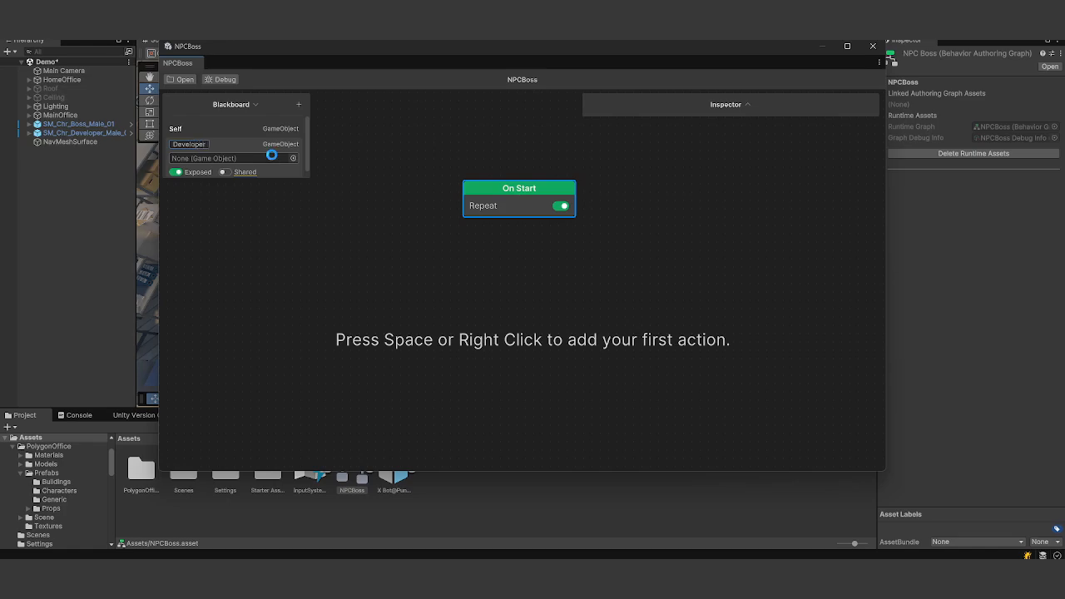
key("Return")
left_click(433, 233)
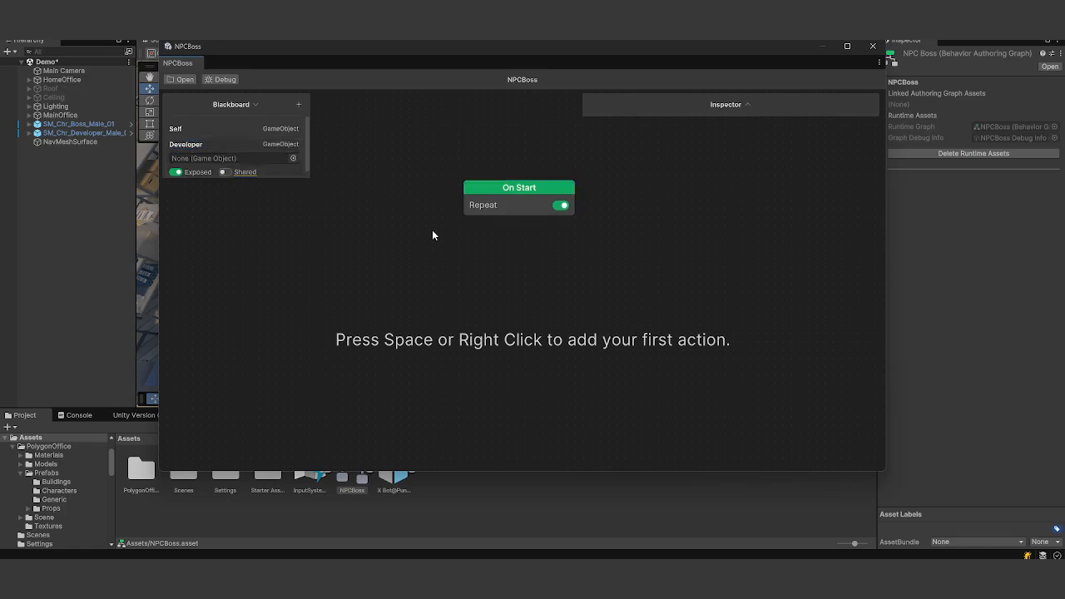
- Add a Navigate To Target node to the graph and place it below the On Start node
right_click(433, 235)
left_click(453, 237)
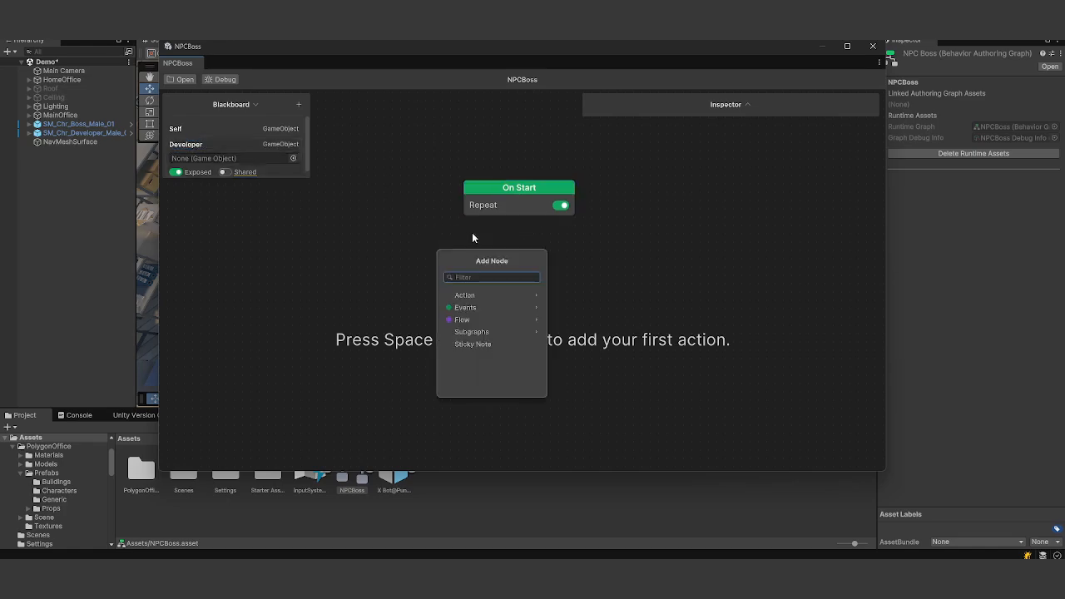
type("Navig")
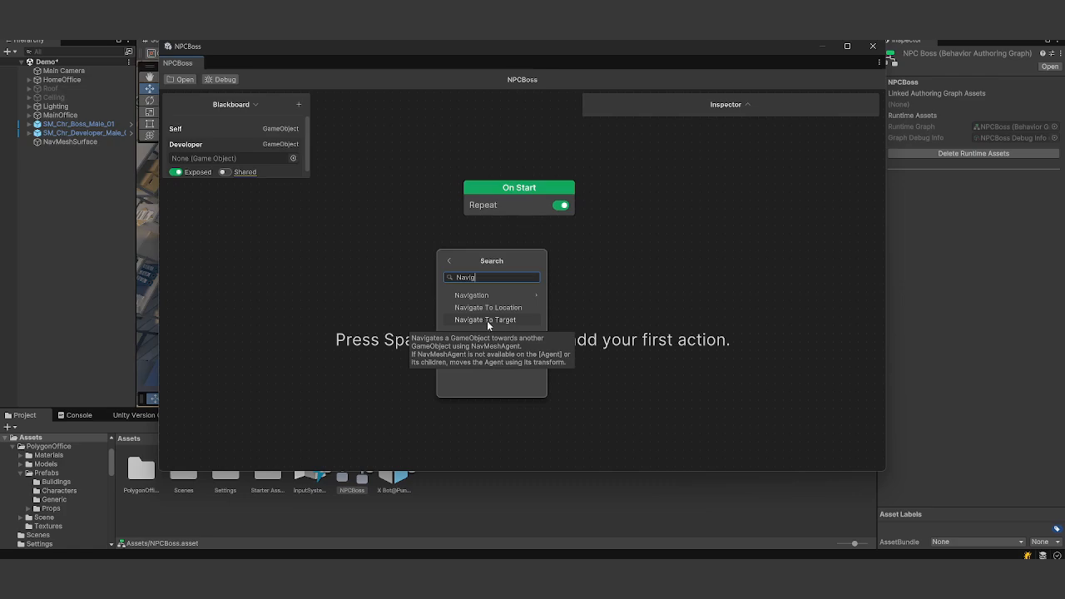
key("BackSpace")
key("BackSpace")
key("BackSpace")
key("BackSpace")
key("BackSpace")
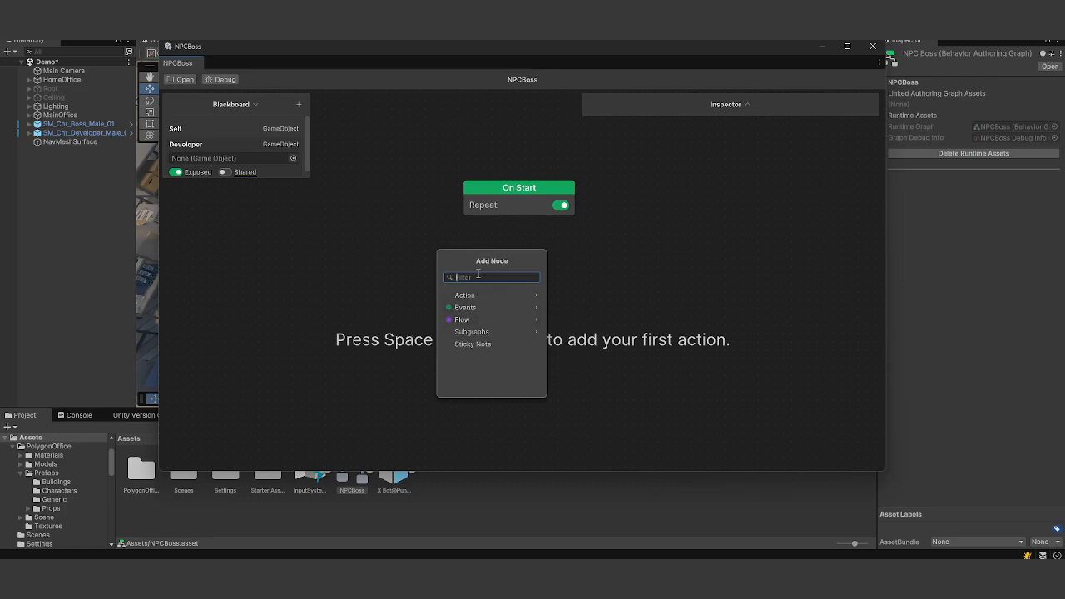
type("Navi")
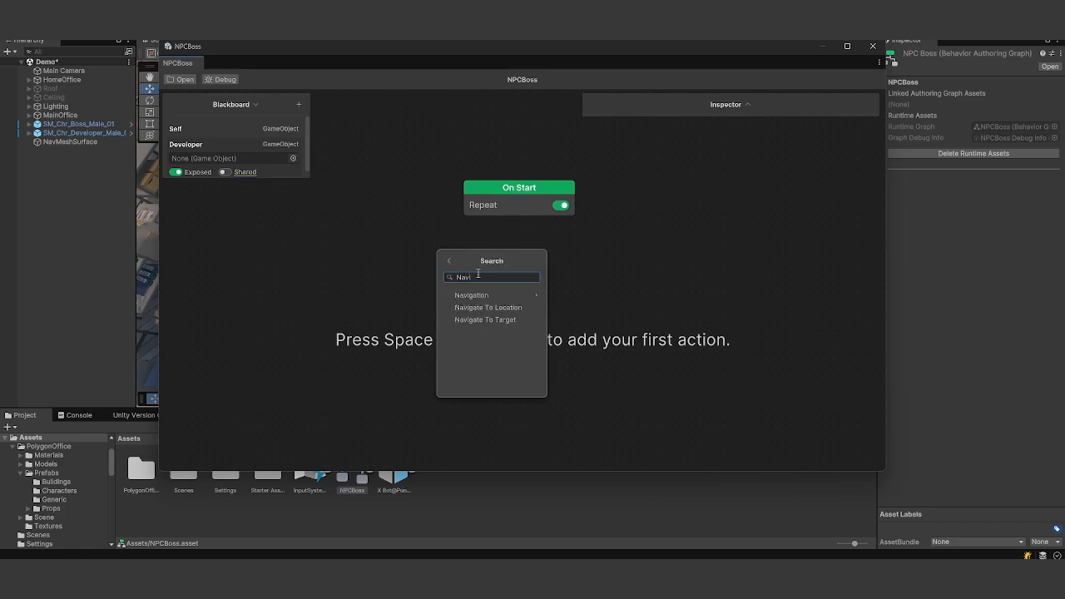
left_click(512, 320)
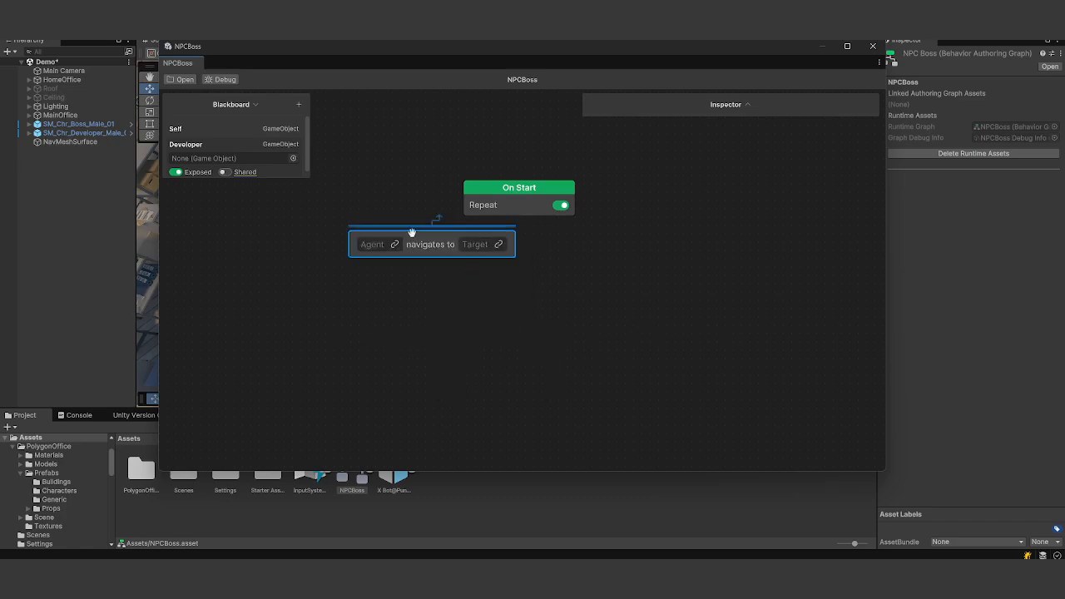
left_click_drag(411, 239, 545, 271)
- Link the navigation node's Agent to Self and its Target to Developer, and connect it below the On Start node
left_click(528, 270)
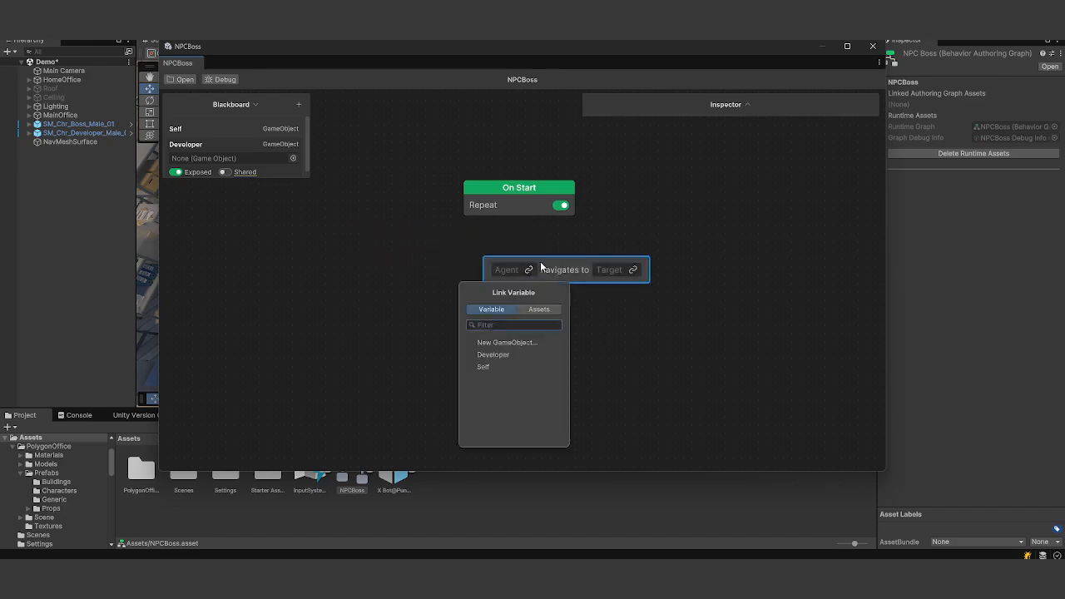
left_click(486, 367)
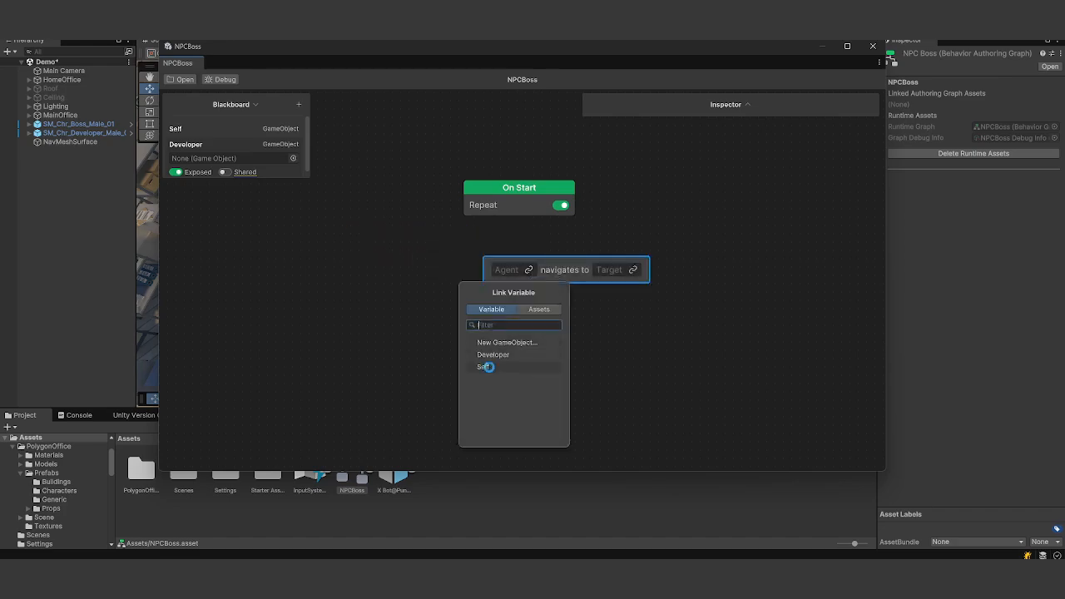
left_click(617, 271)
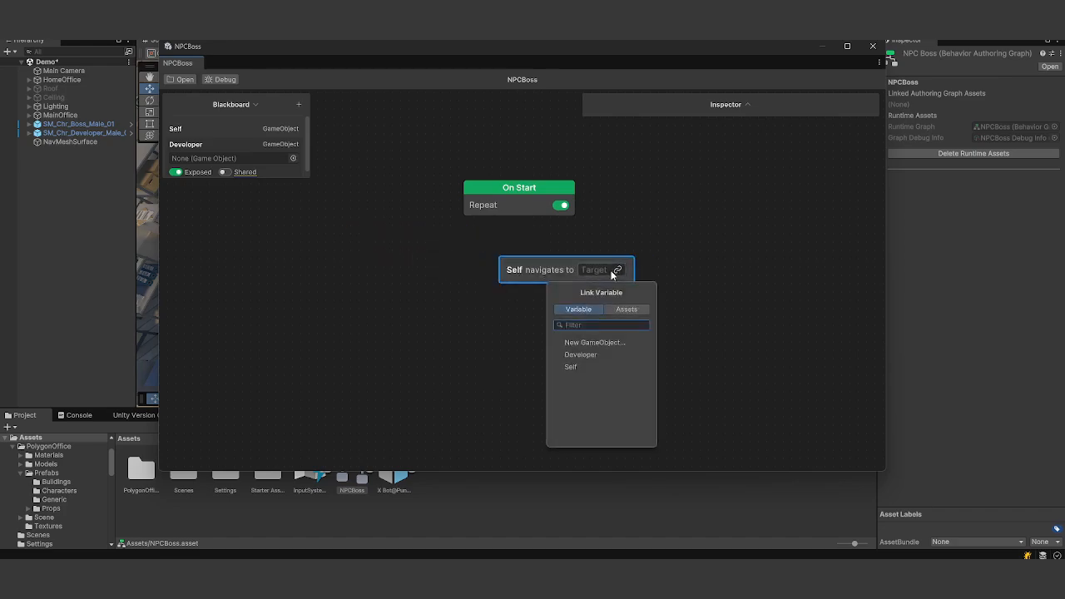
left_click(571, 357)
left_click_drag(529, 220, 441, 310)
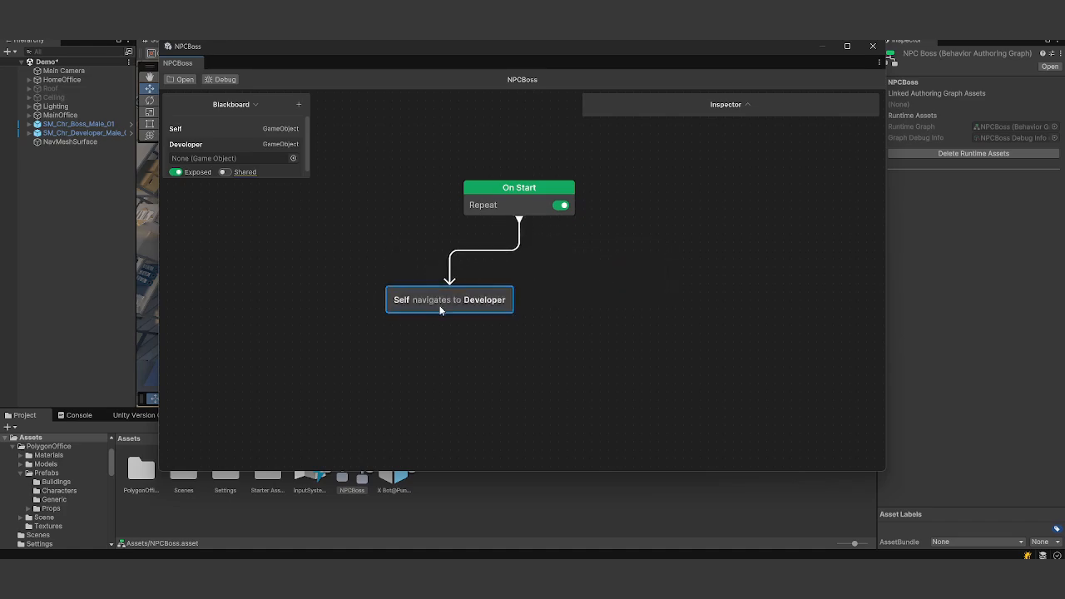
- Add a Set Animator Boolean node below the navigation node
right_click(441, 345)
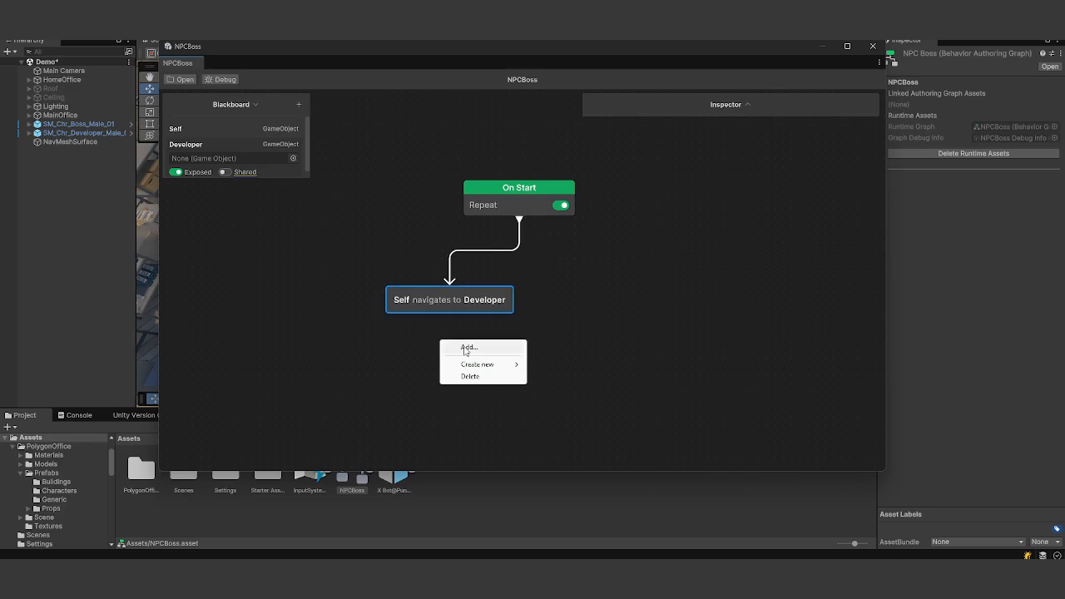
left_click(468, 348)
type("Set")
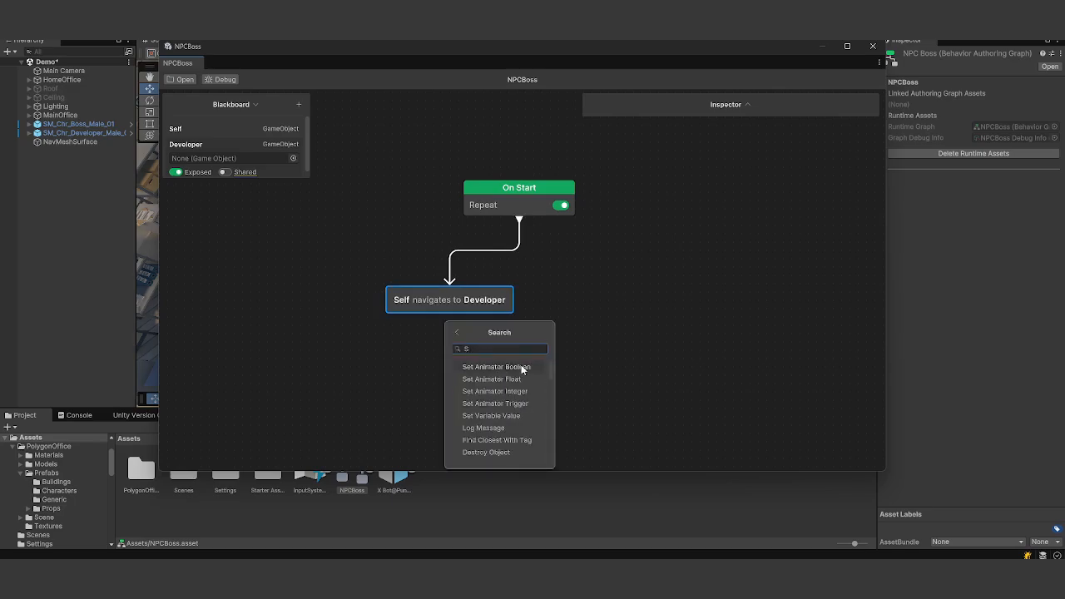
key("Down")
key("Down")
key("Down")
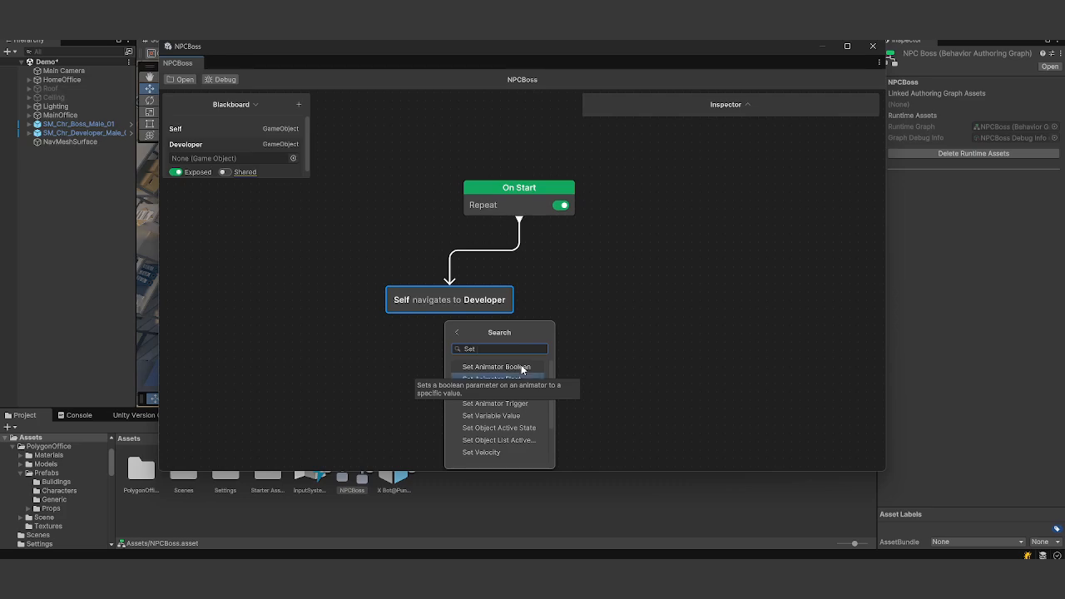
key("Return")
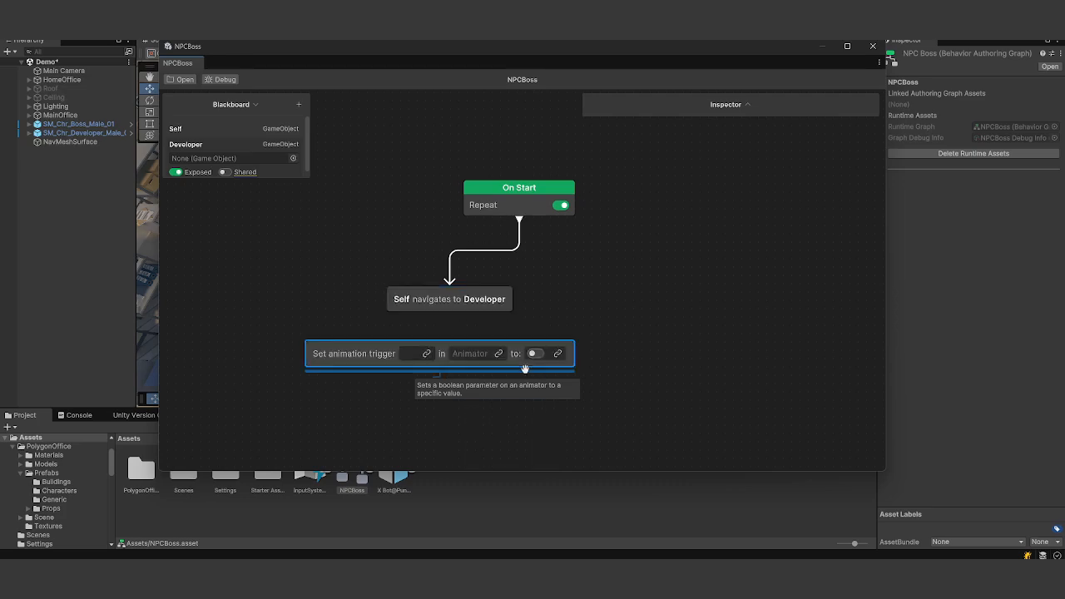
- Configure the animator boolean node to set Attack in Self to true, and connect it below the navigation node
left_click(414, 354)
type("Atta")
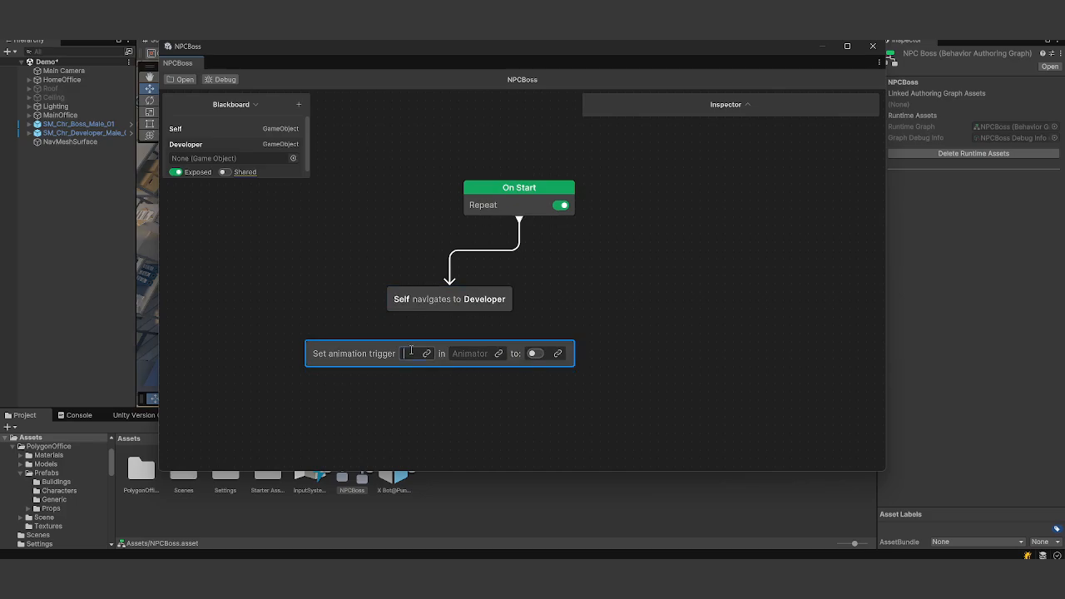
type("ck")
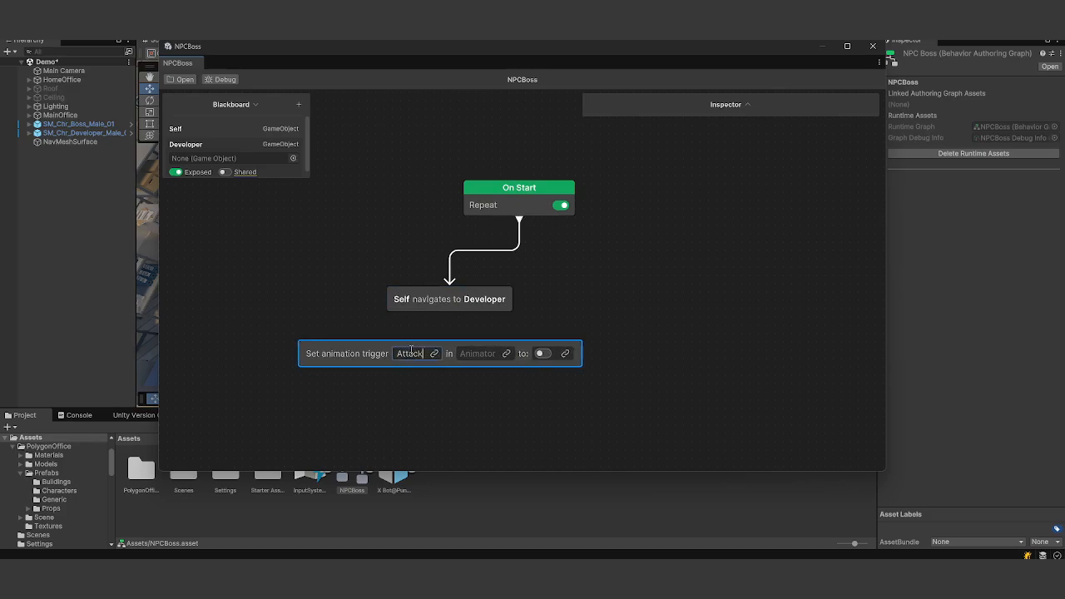
key("Return")
left_click(506, 353)
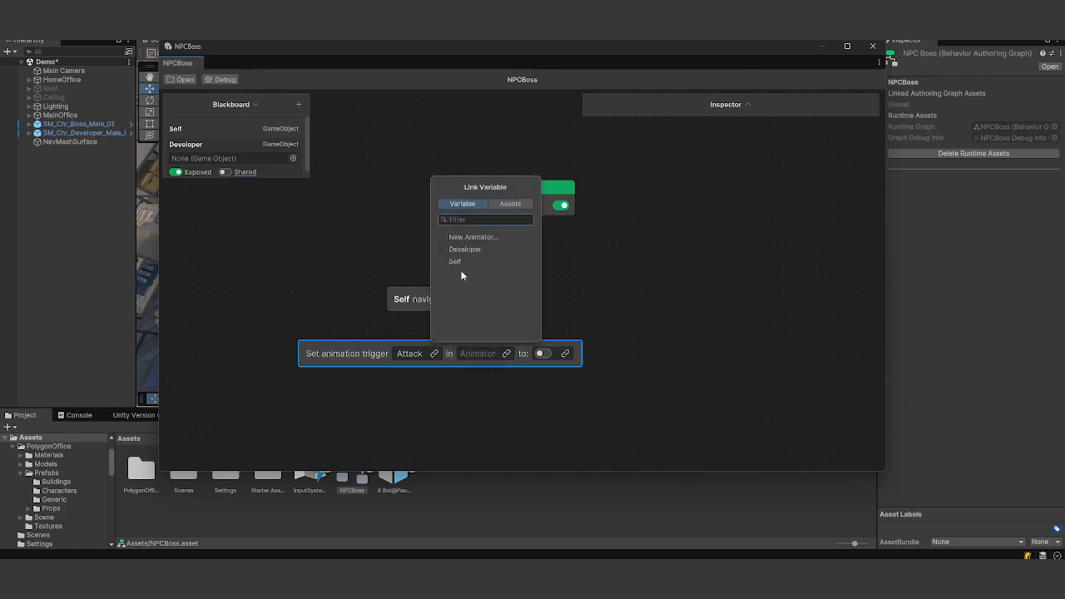
left_click(459, 263)
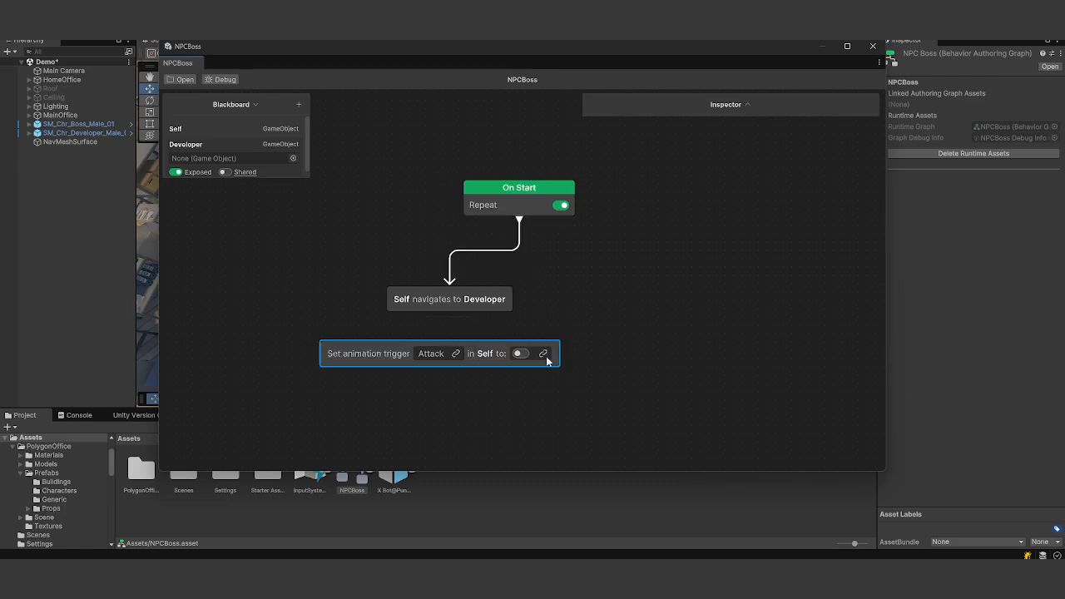
left_click(522, 354)
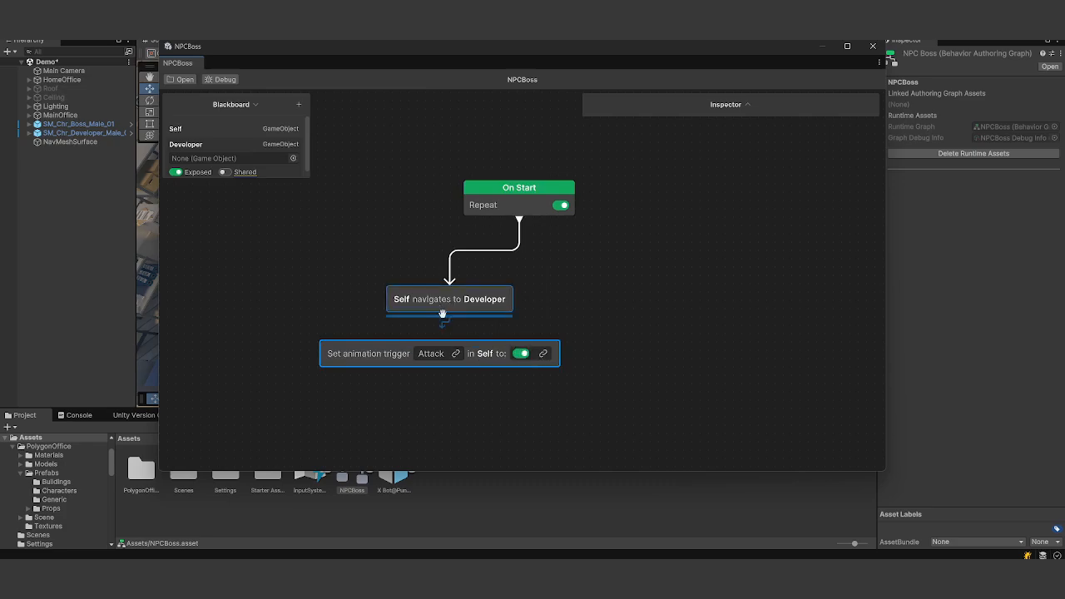
left_click_drag(443, 314, 476, 368)
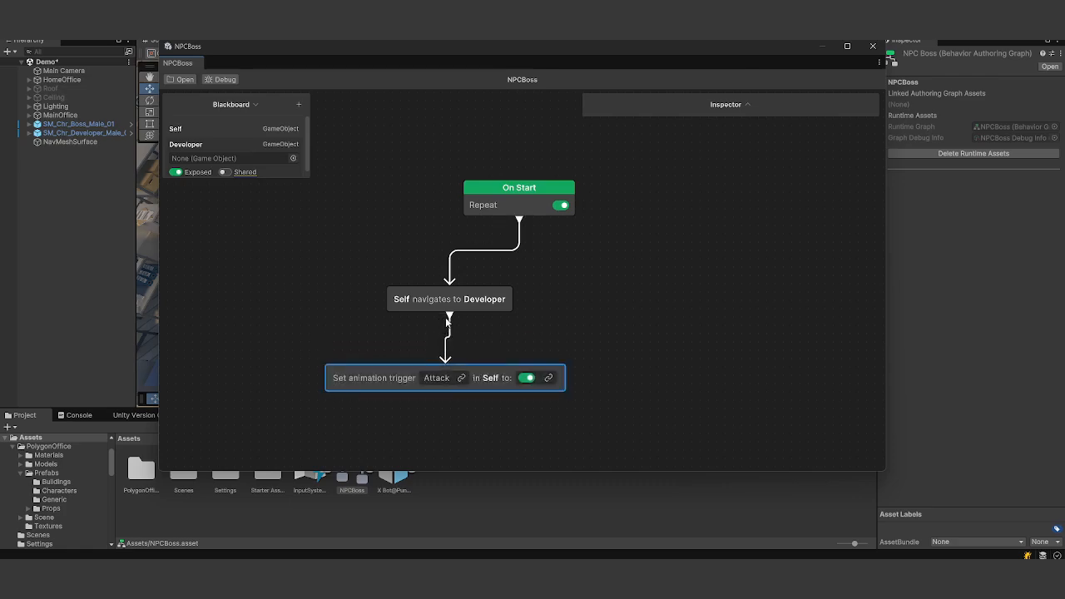
- Add a Set Animator Float node and place it to the right of the navigation node
right_click(605, 318)
left_click(656, 326)
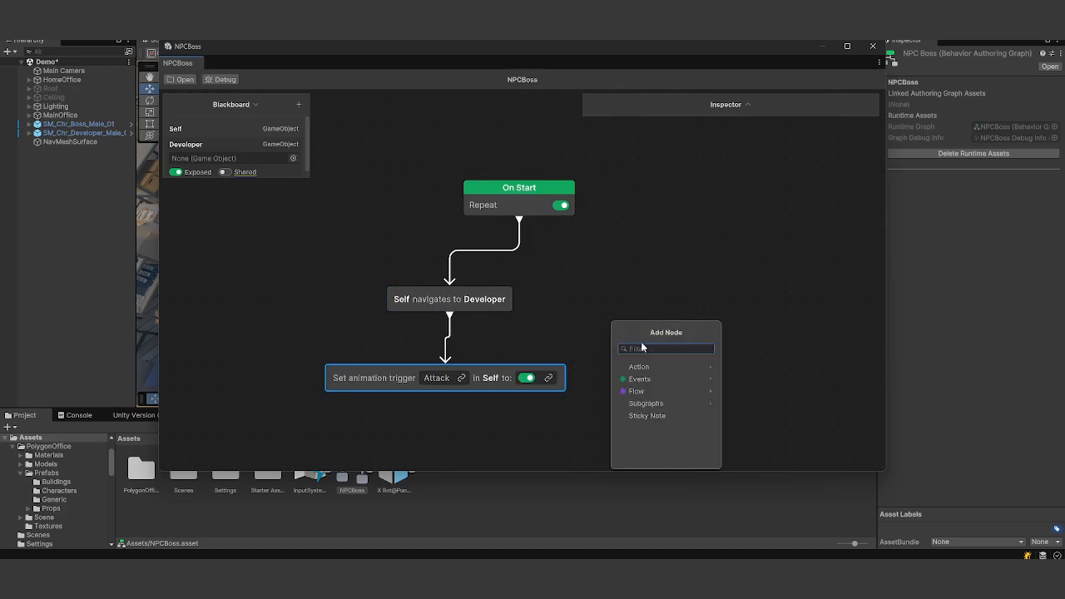
type("Set")
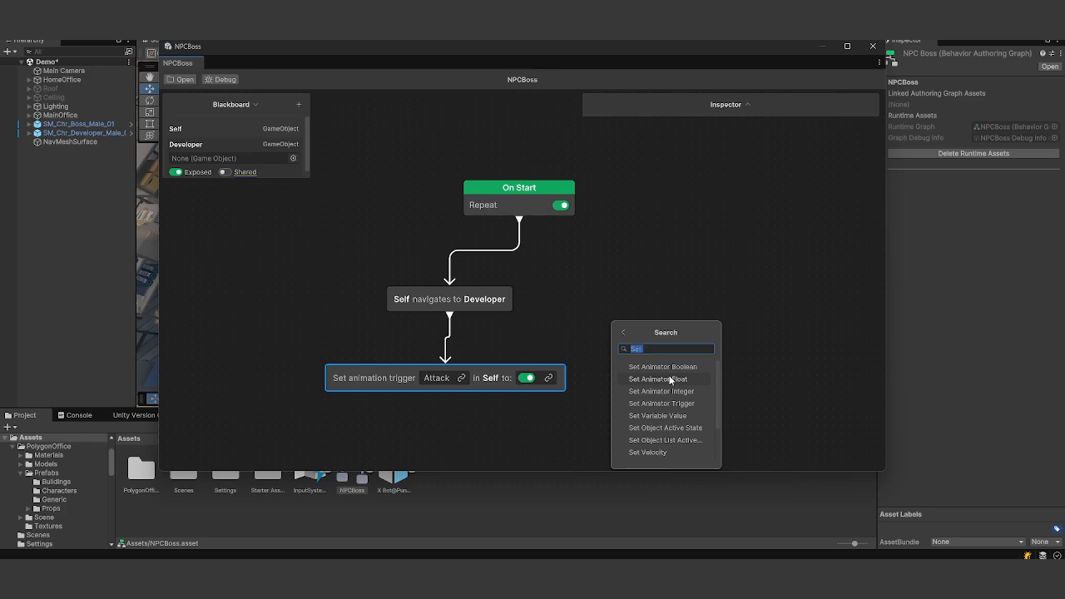
left_click(674, 378)
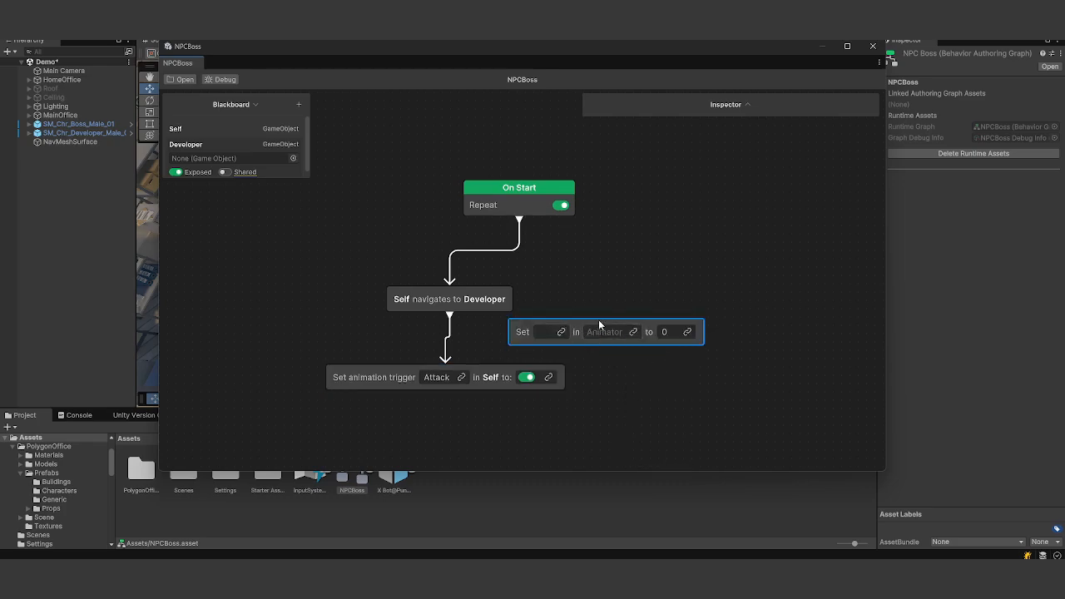
left_click_drag(598, 322, 670, 290)
- Configure the animator float node to set MotionSpeed in Self to 2
left_click(617, 300)
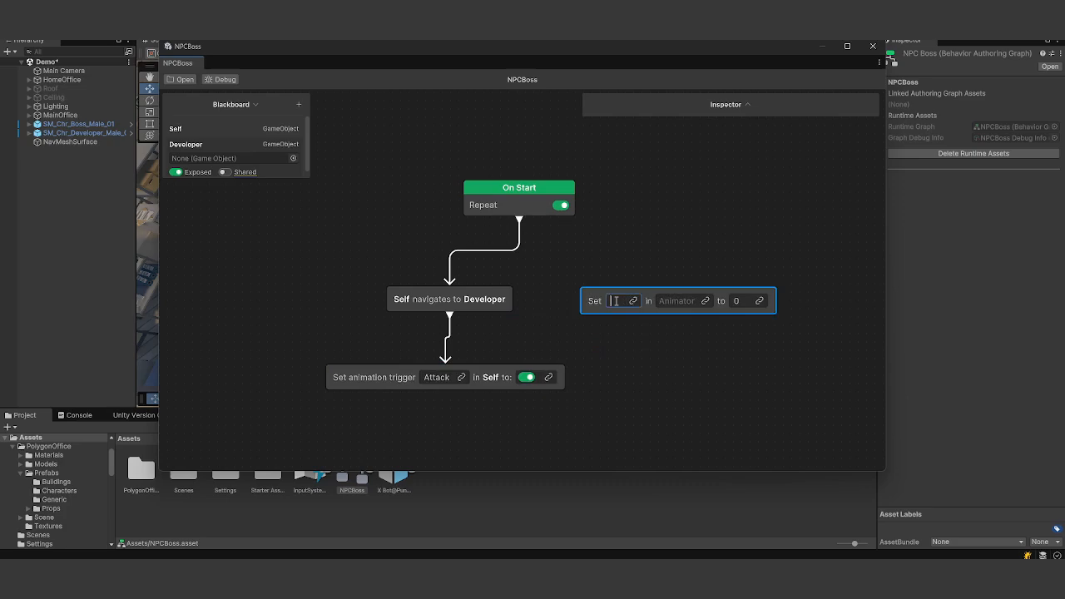
type("MotionSpeed")
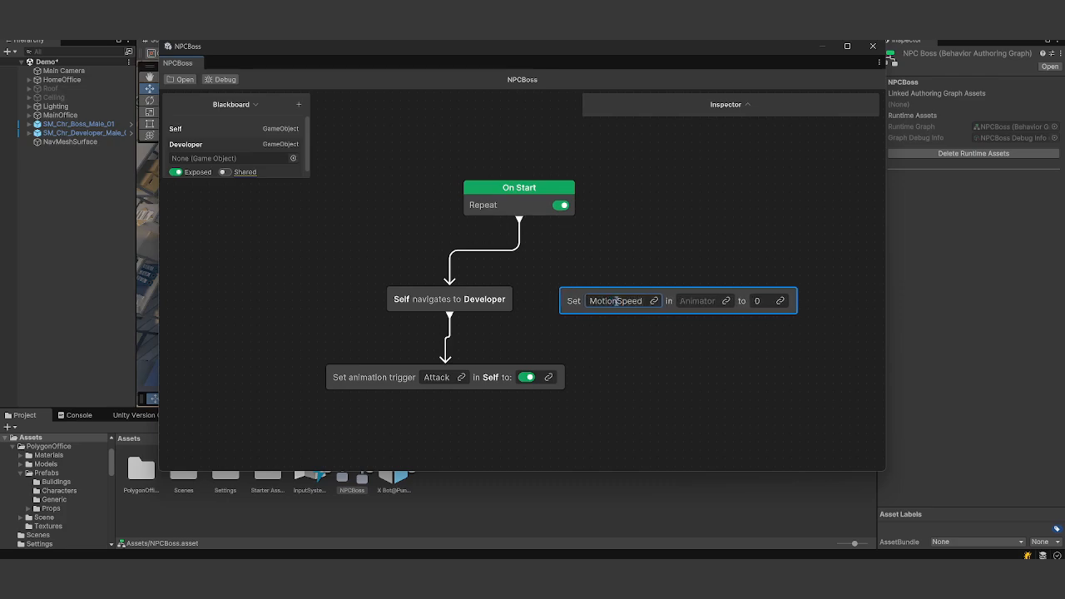
key("Return")
left_click(726, 302)
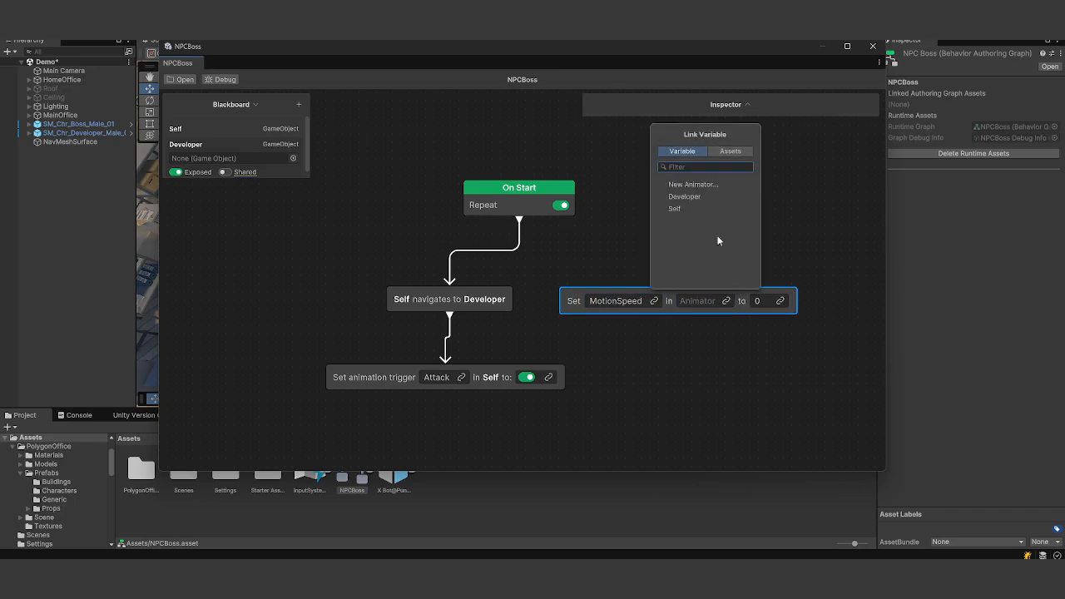
left_click(675, 208)
type("2")
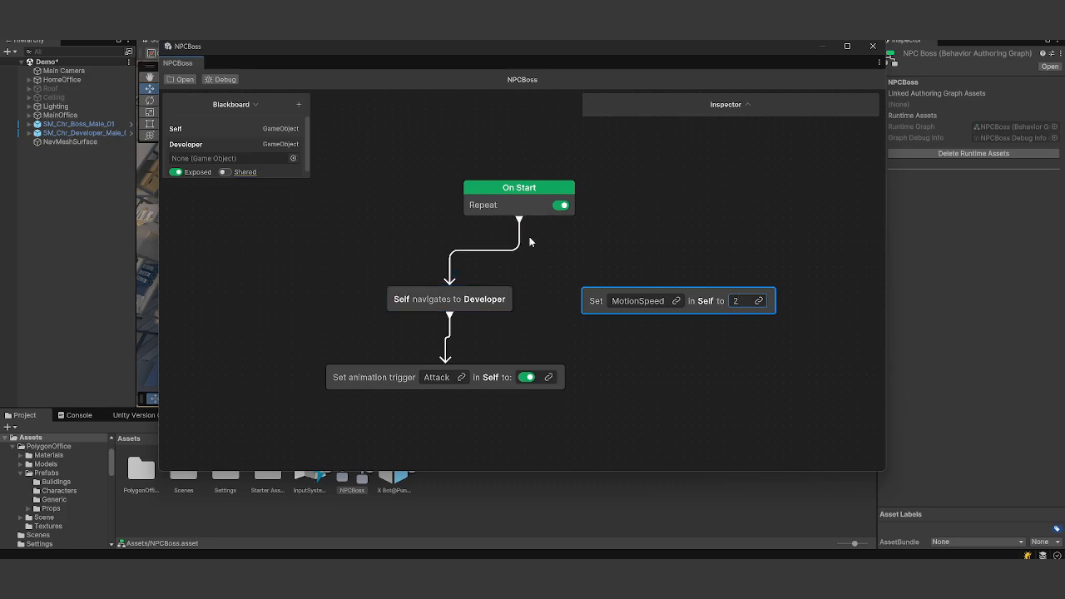
- Connect On Start to the MotionSpeed node with Run In Parallel branching, align all child nodes and close the graph
left_click_drag(519, 220, 616, 288)
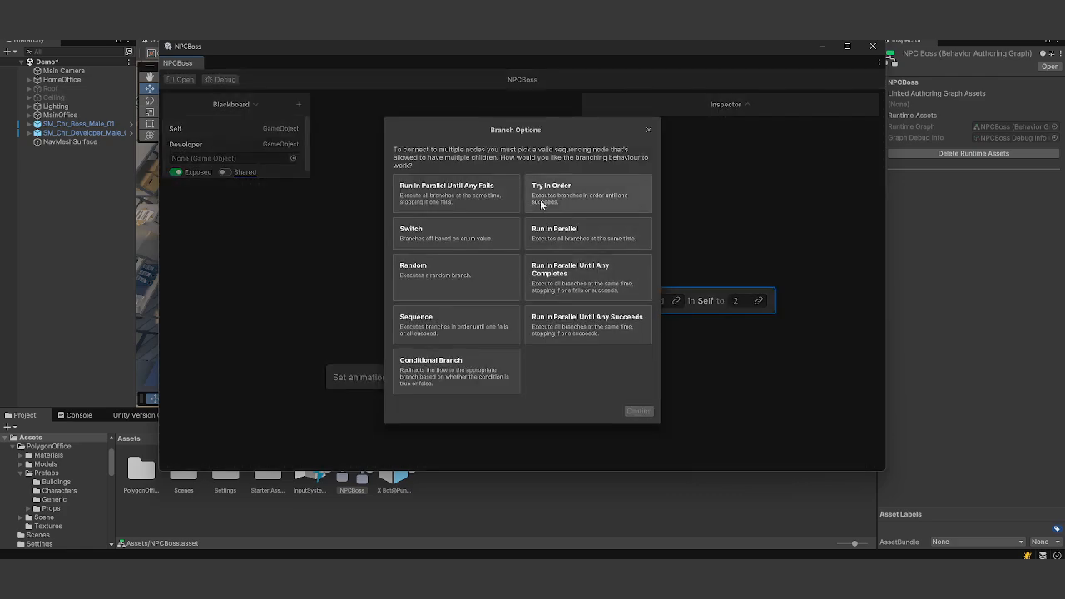
left_click(560, 231)
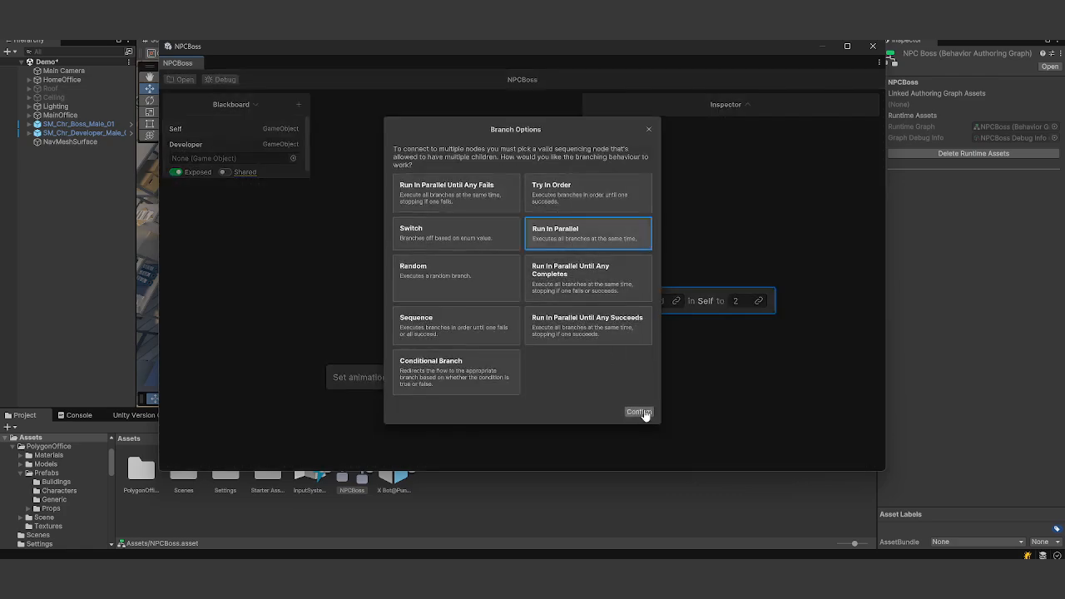
left_click(642, 413)
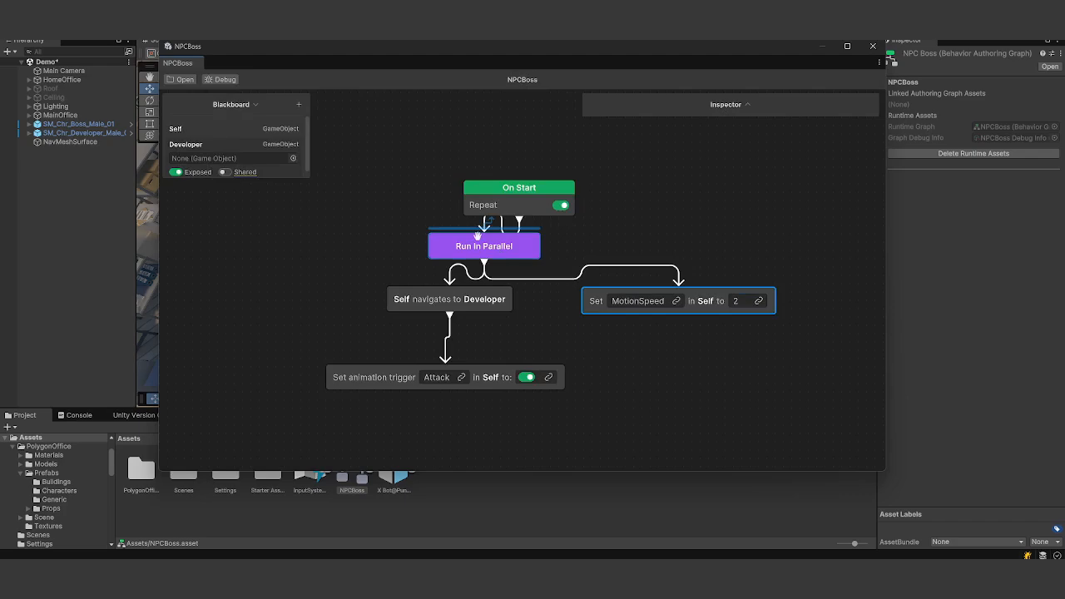
right_click(497, 185)
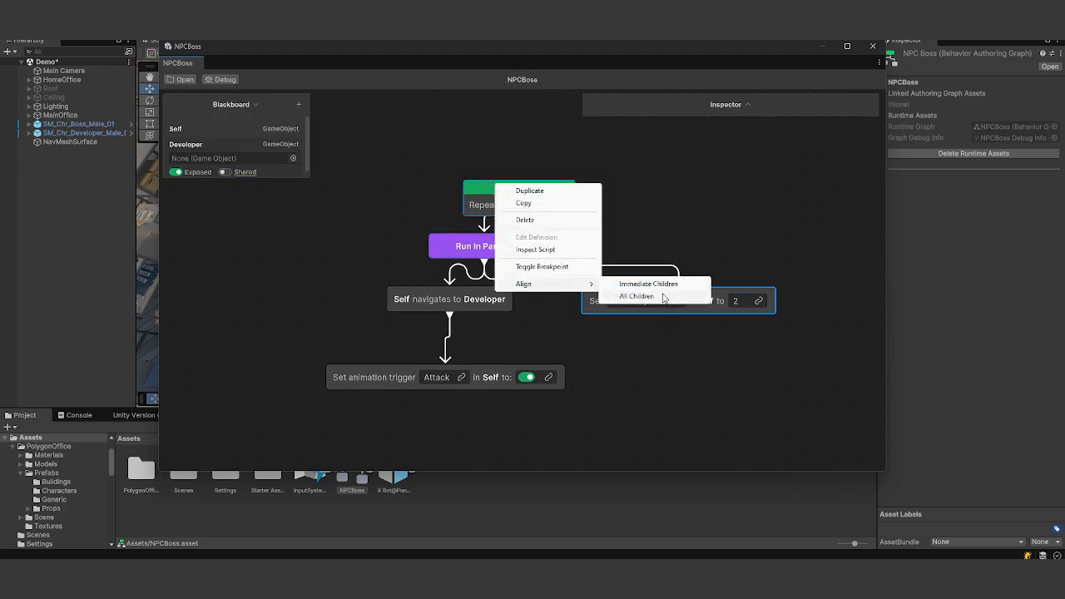
left_click(664, 297)
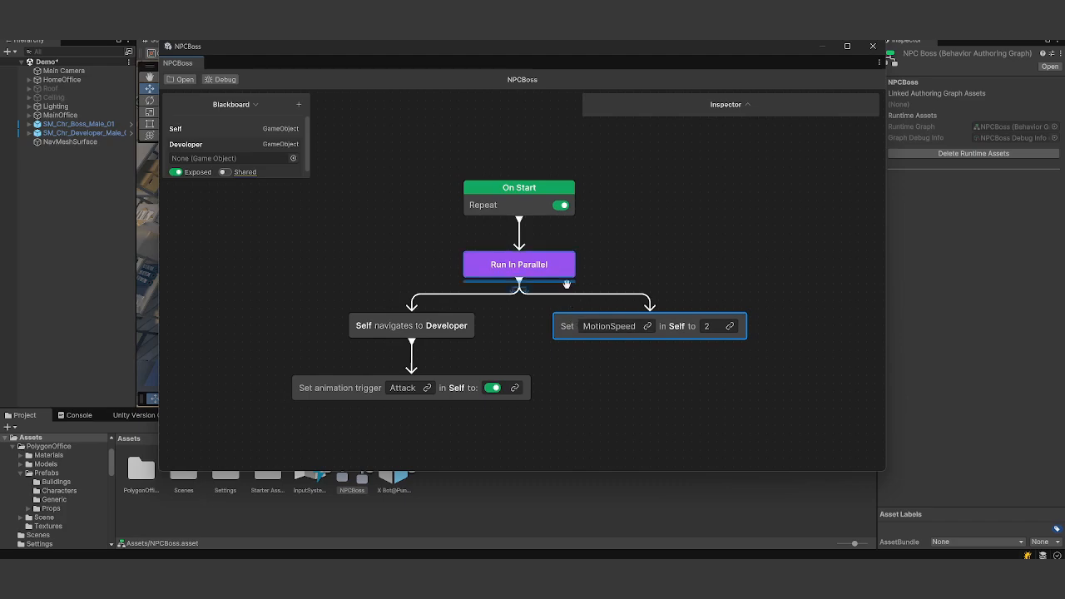
left_click(873, 46)
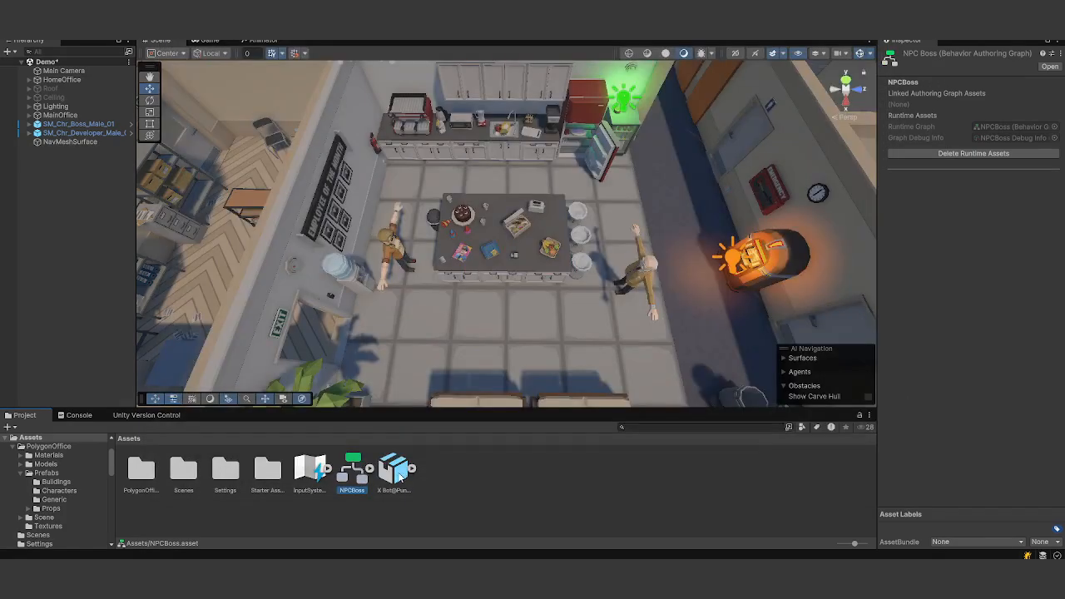
- Duplicate the NPCBoss behavior graph in the Assets folder and name the copy NPCDeveloper
key("ctrl+d")
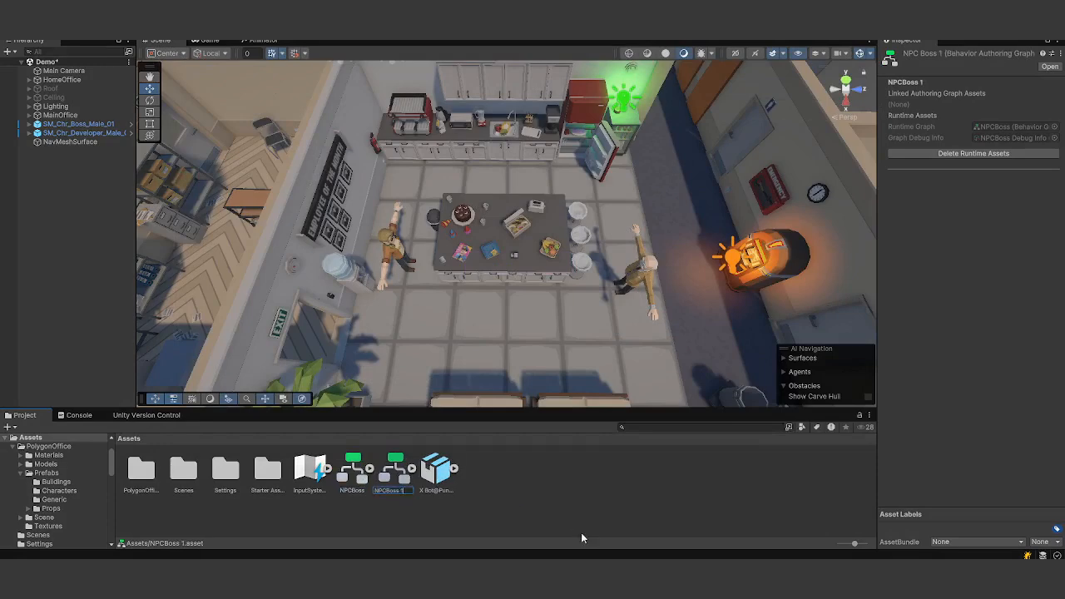
key("BackSpace")
key("BackSpace")
type("Developer")
key("Return")
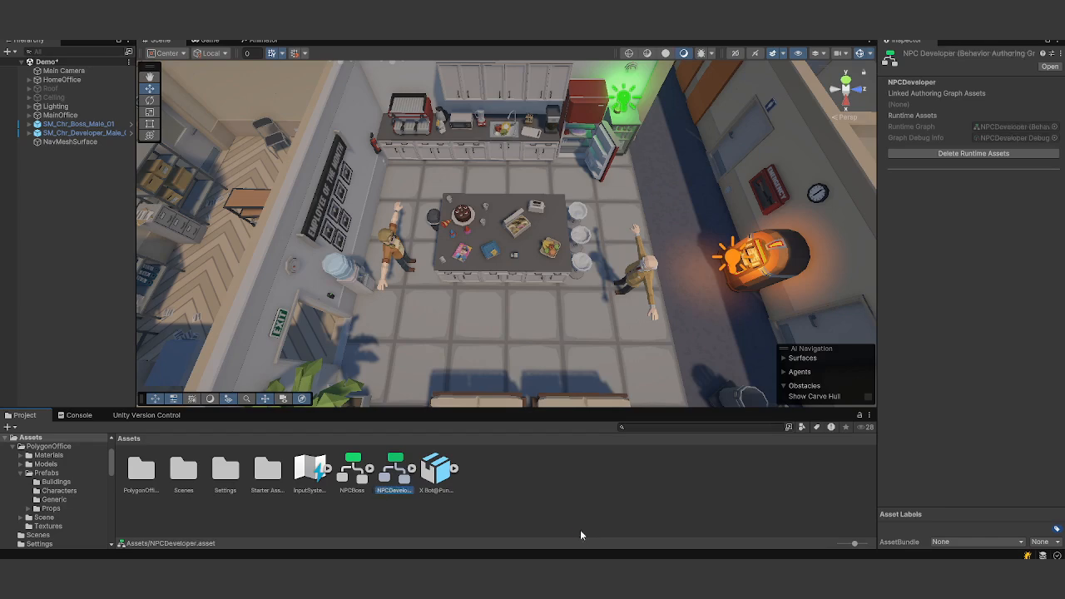
- Rename the Developer variable to Boss in the NPCDeveloper graph's Blackboard, and close the graph
double_click(396, 475)
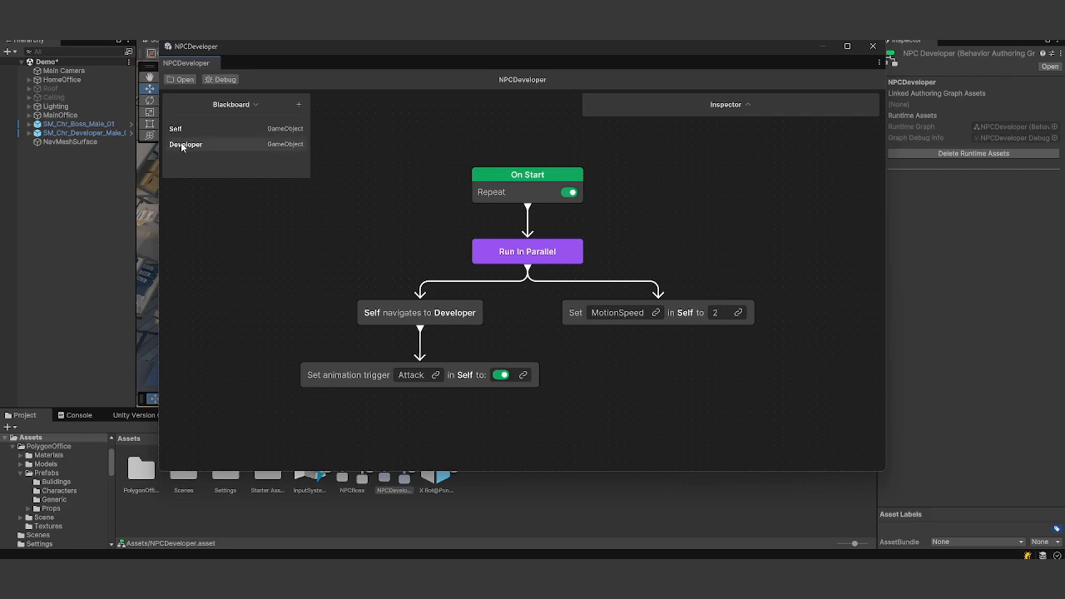
double_click(181, 146)
type("Boss")
key("Return")
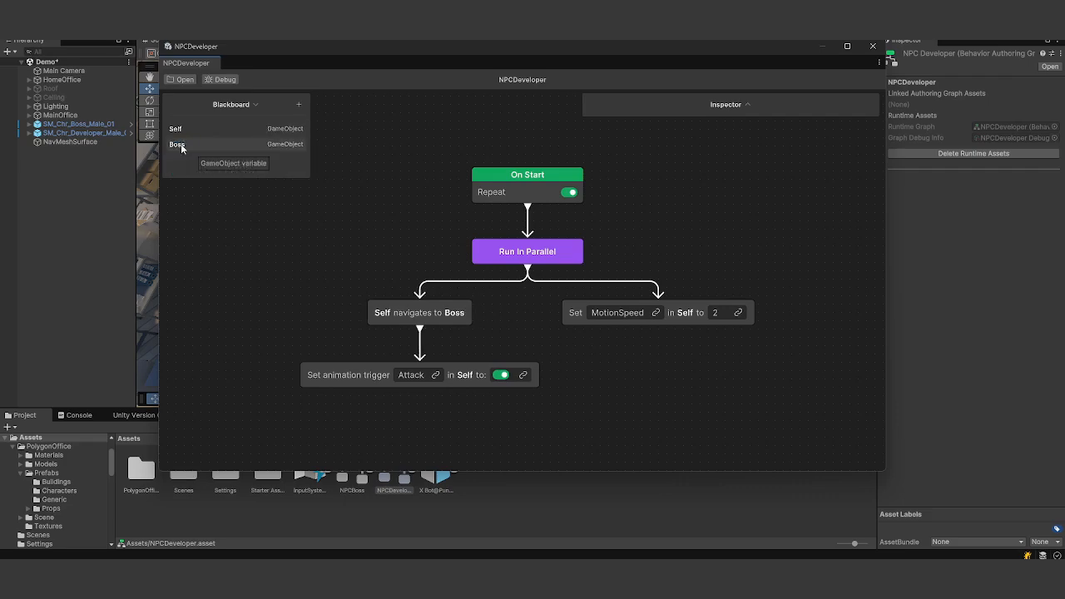
left_click(873, 46)
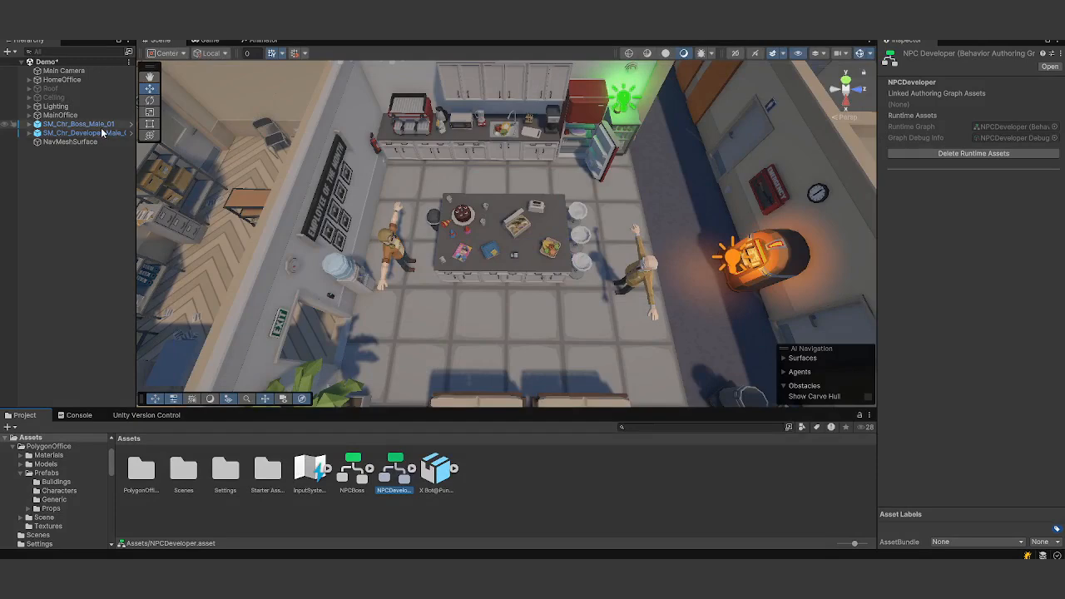
- Add a Behavior Agent component to the SM_Chr_Boss_Male_01 character
left_click(76, 124)
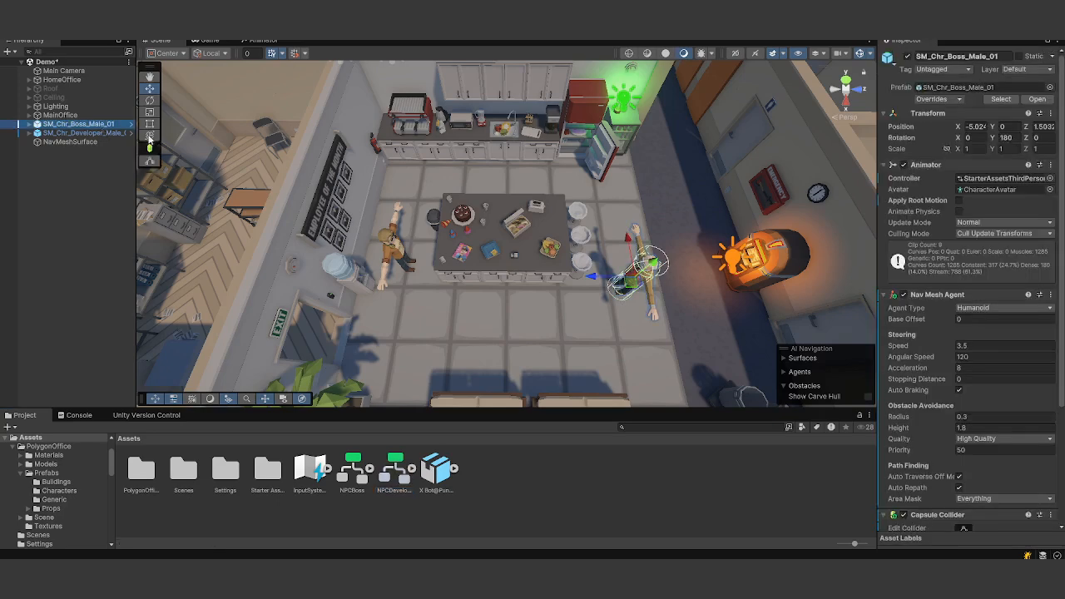
scroll(977, 385, "down", 5)
scroll(978, 387, "down", 1)
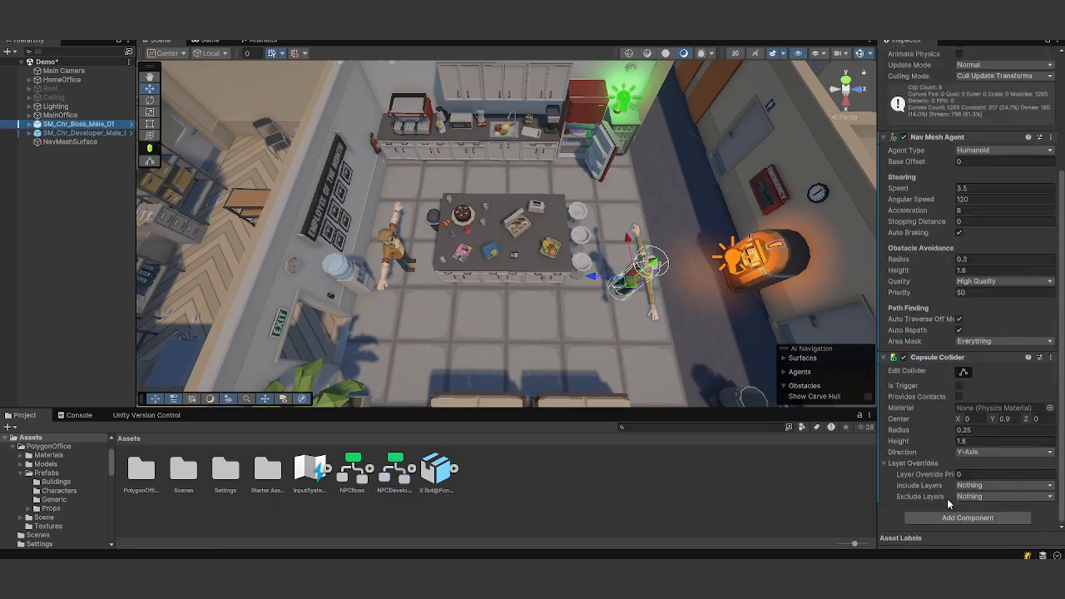
left_click(939, 520)
type("cap")
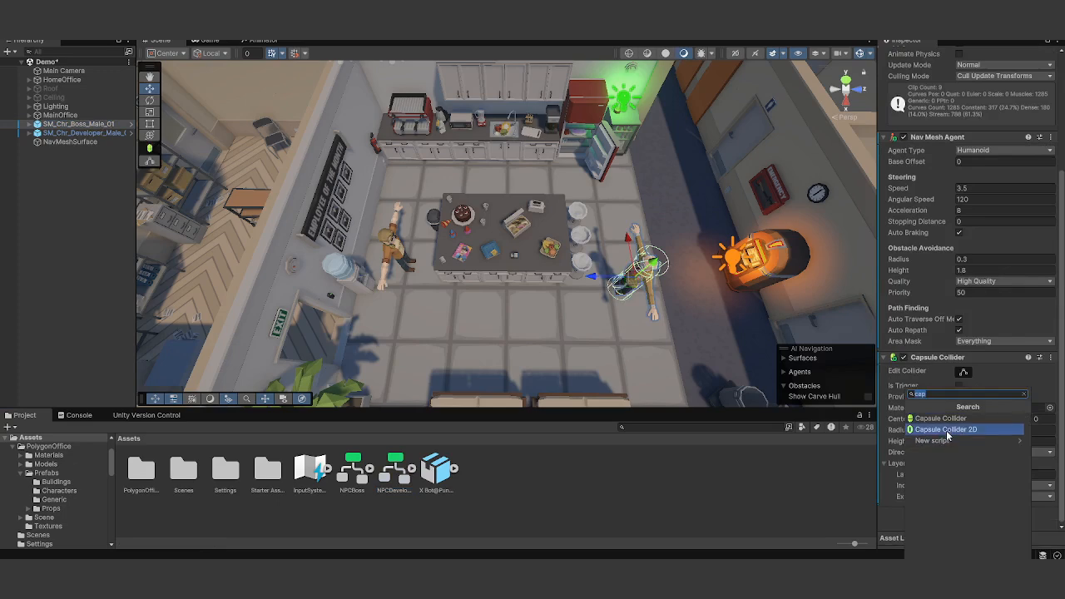
type("Bec")
key("BackSpace")
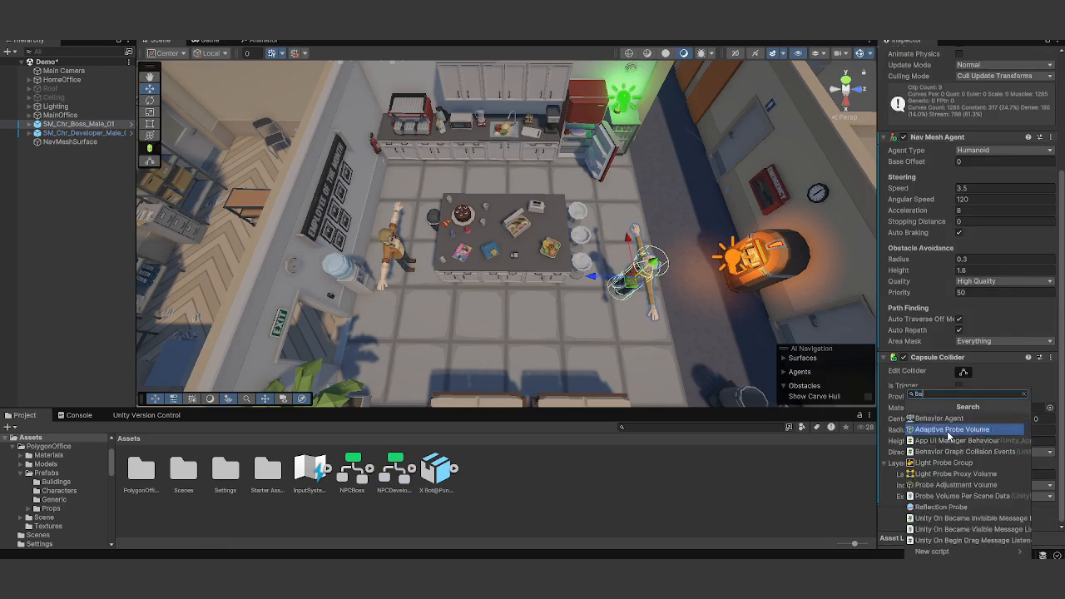
type("h")
key("Return")
- Assign the NPCBoss graph to the boss's Behavior Agent and set its Developer variable to the developer character
scroll(951, 431, "down", 2)
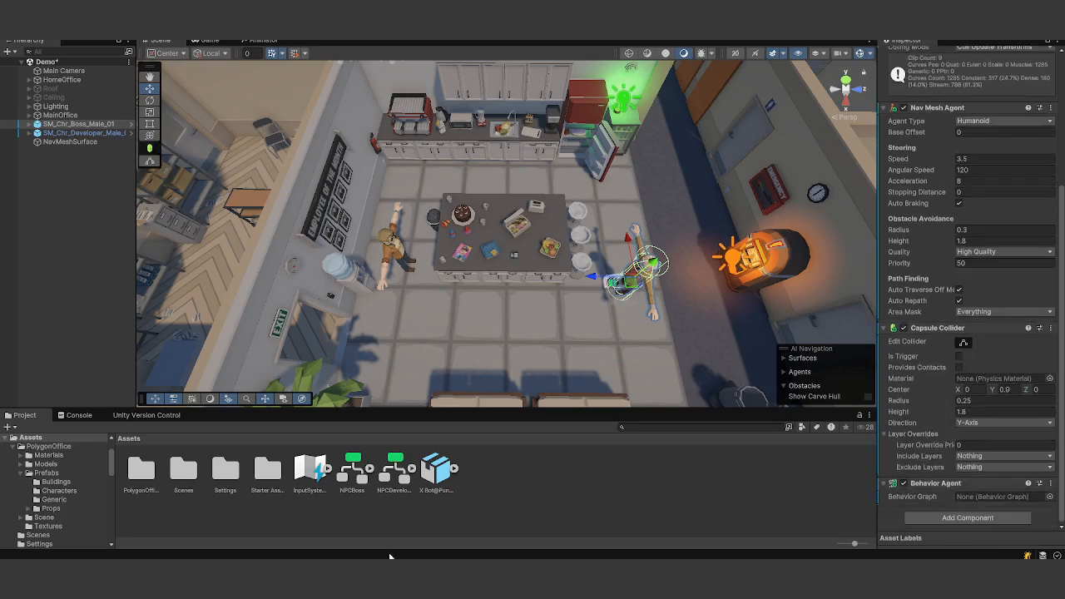
left_click_drag(357, 489, 992, 497)
scroll(993, 493, "down", 2)
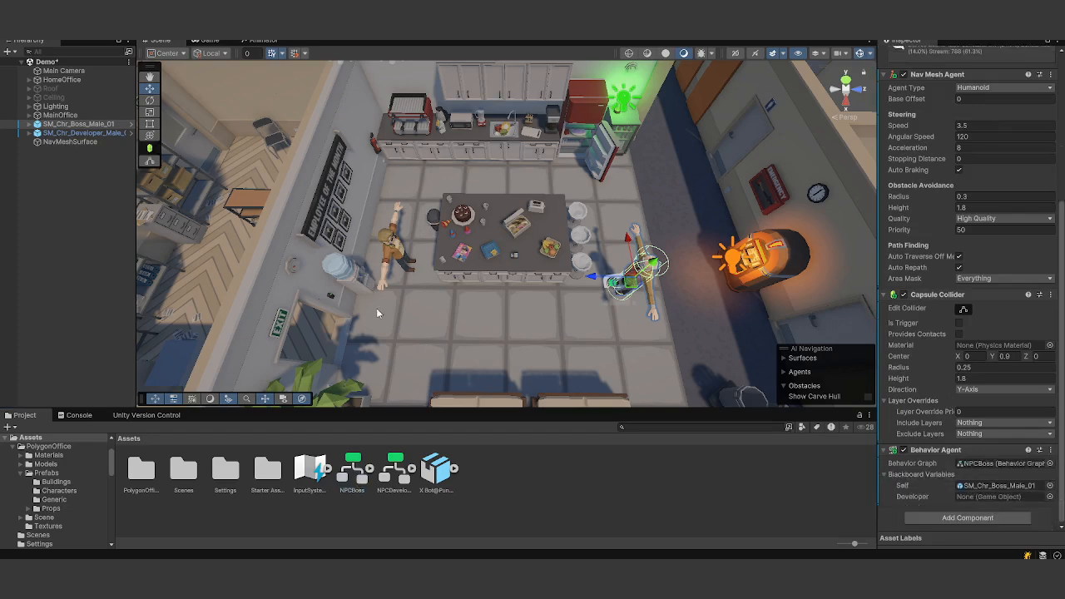
left_click_drag(79, 133, 1019, 497)
- Give the developer character a Behavior Agent using the NPCDeveloper graph, with SM_Chr_Boss_Male_01 as its Boss variable
left_click(79, 133)
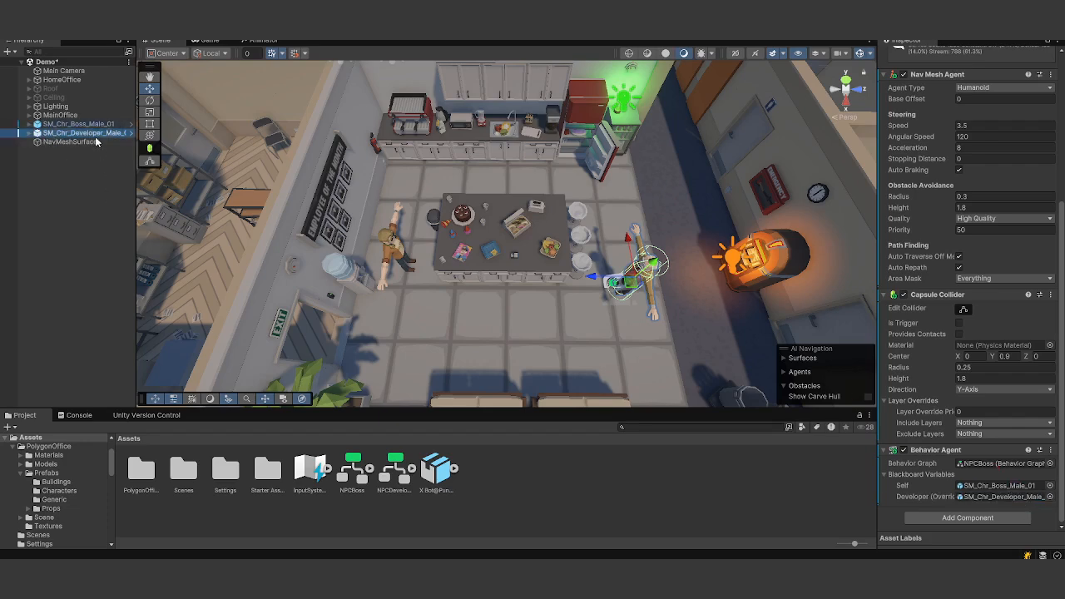
left_click(968, 519)
type("Be")
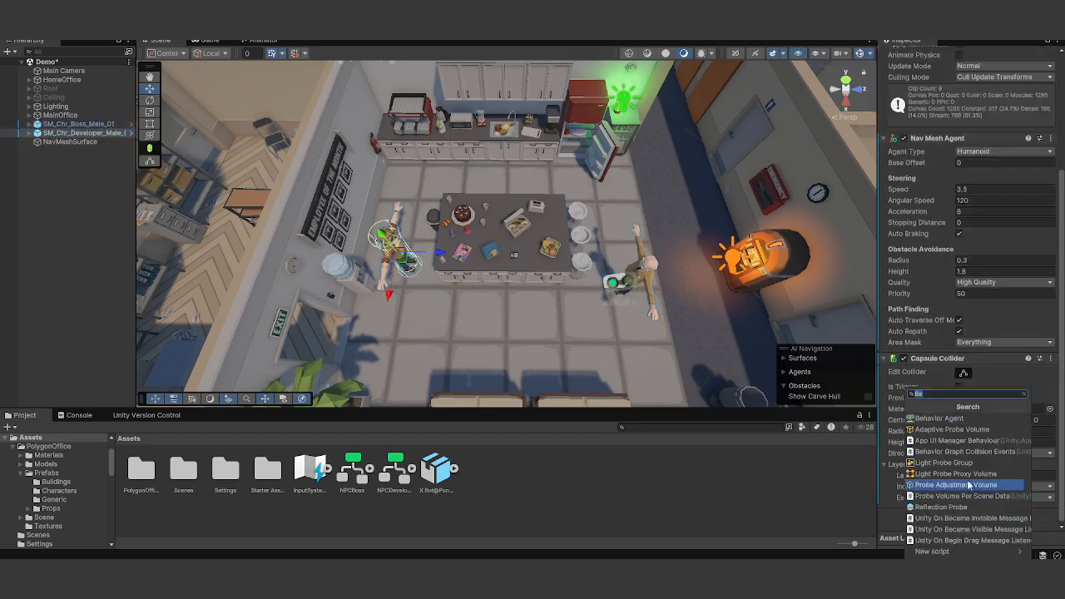
left_click(950, 418)
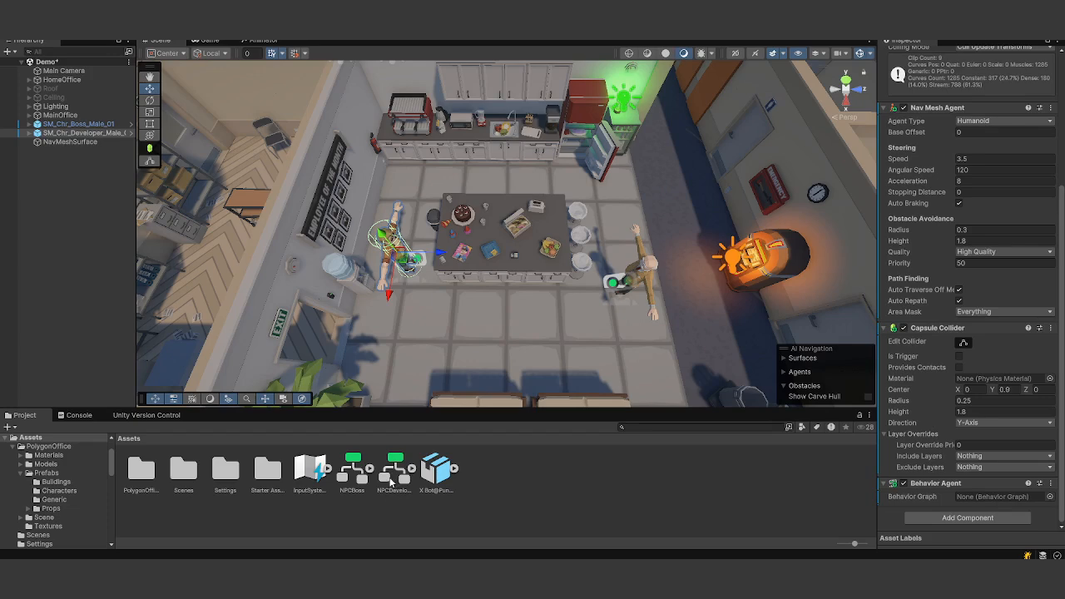
left_click_drag(397, 478, 1028, 498)
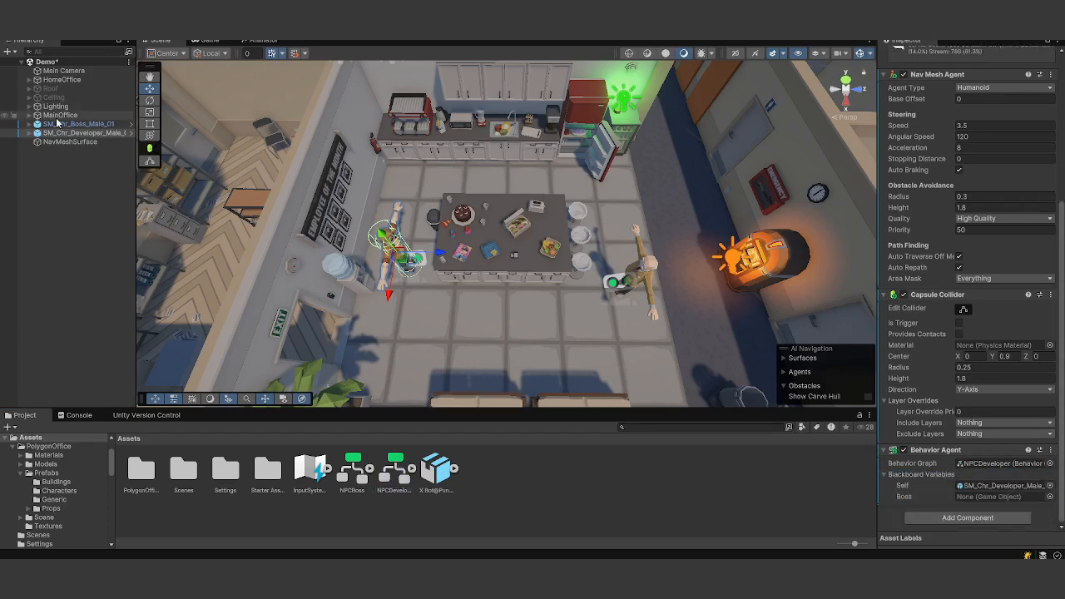
left_click_drag(63, 124, 974, 497)
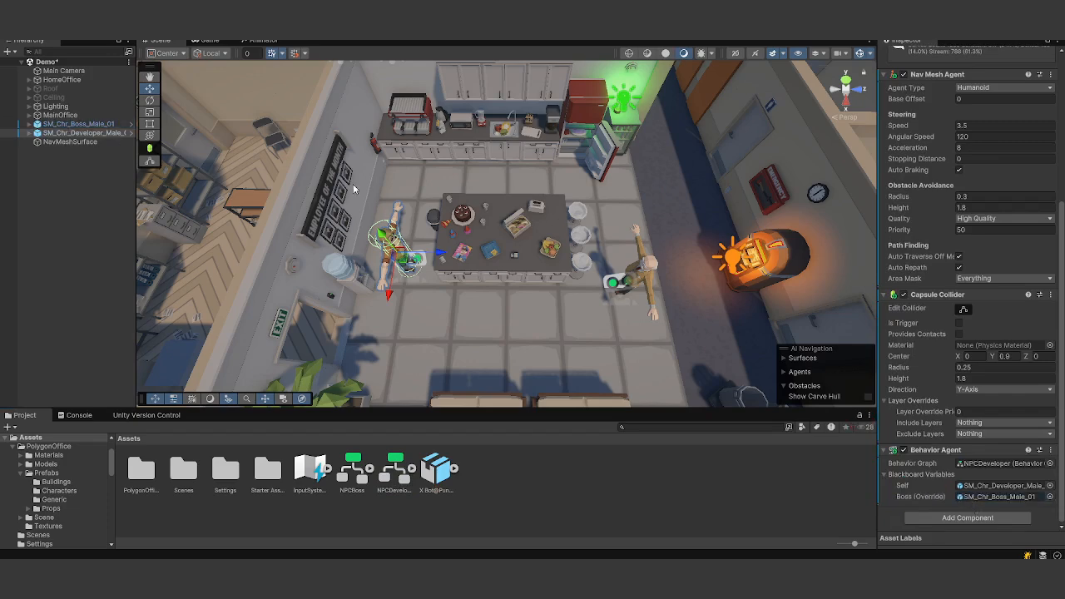
- Add a NavMesh Surface component to the NavMeshSurface object
left_click(89, 142)
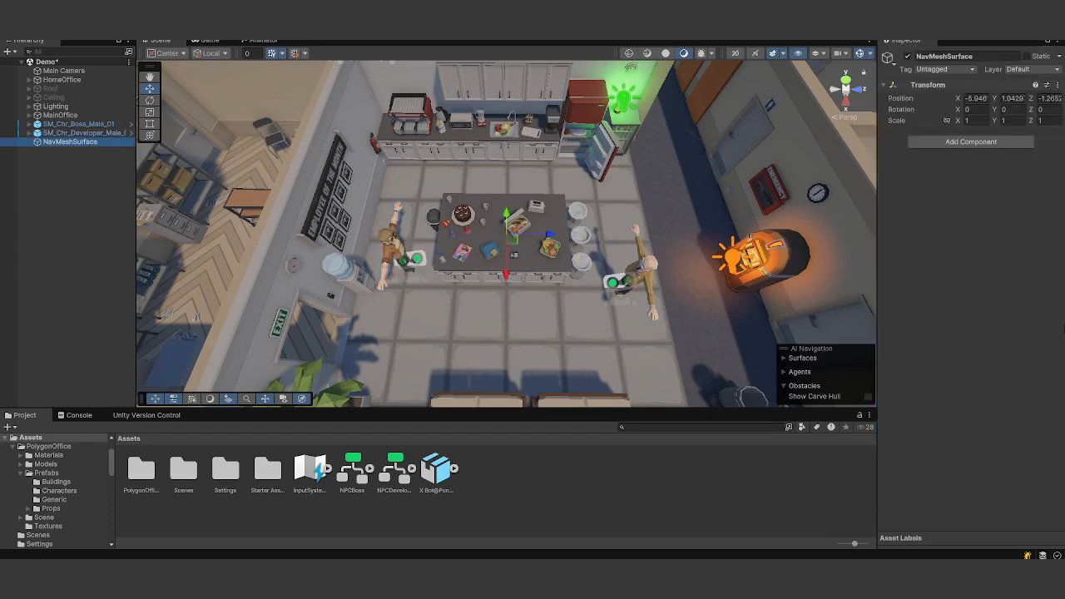
left_click(966, 141)
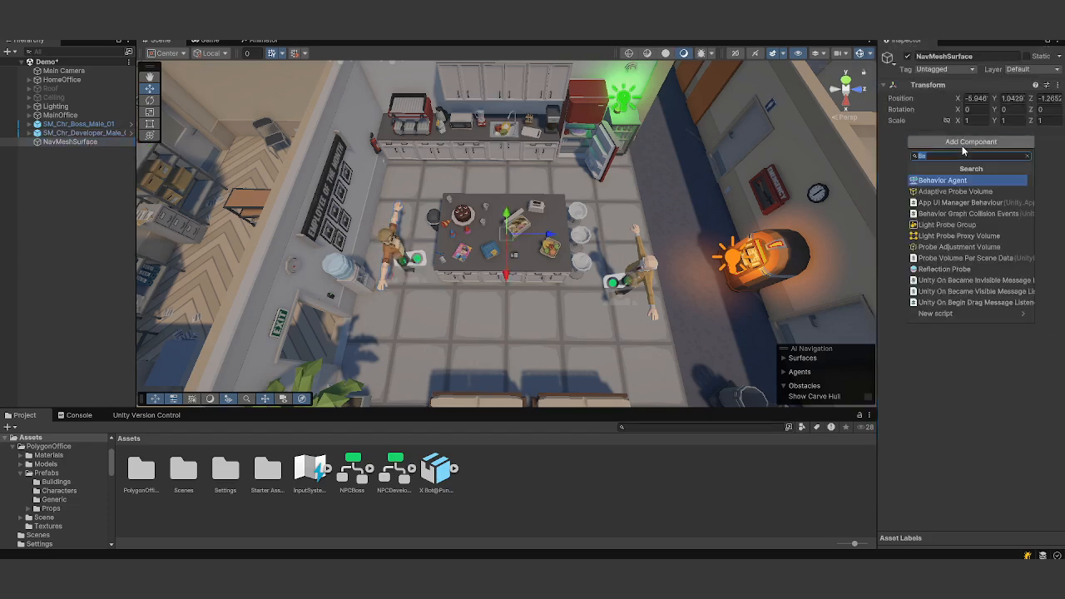
type("B")
key("BackSpace")
type("Nav")
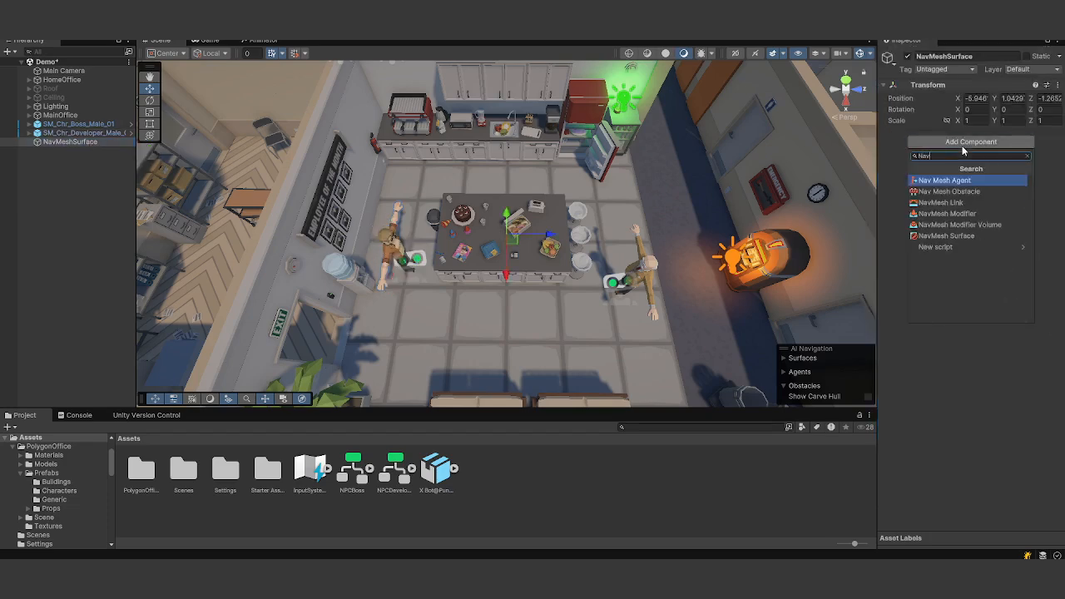
key("Down")
key("Down")
key("Down")
key("Down")
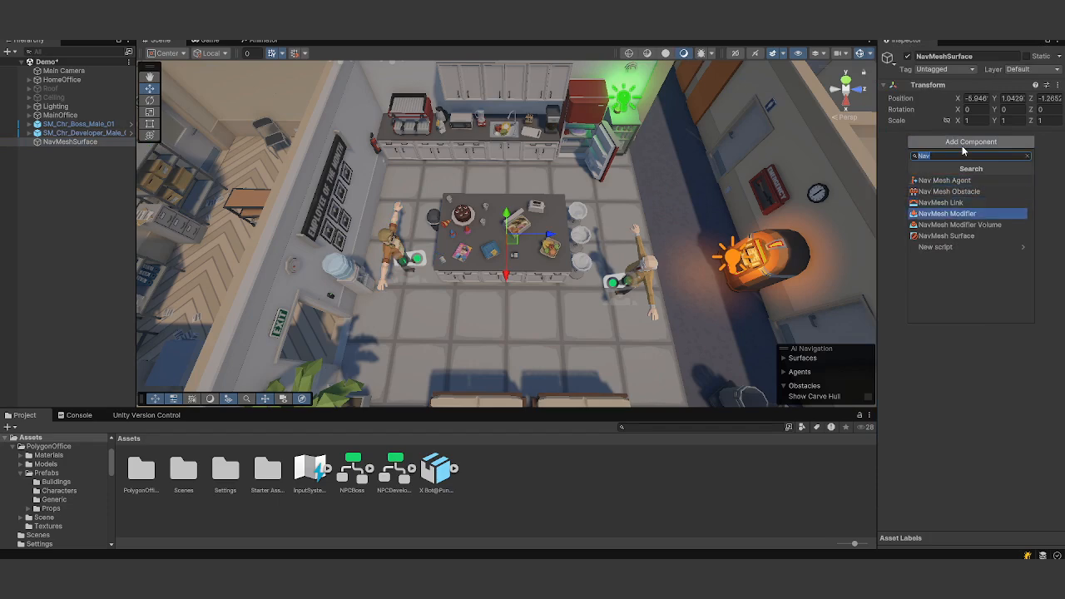
key("Return")
- Enable Build Height Mesh on the NavMesh Surface and bake the NavMesh
left_click(959, 365)
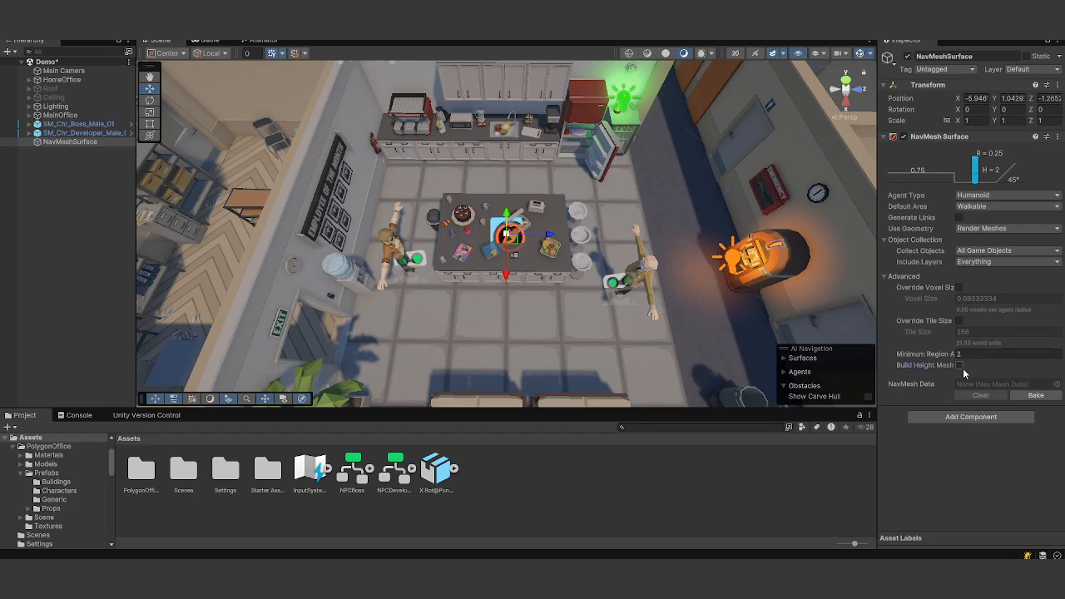
left_click(1036, 396)
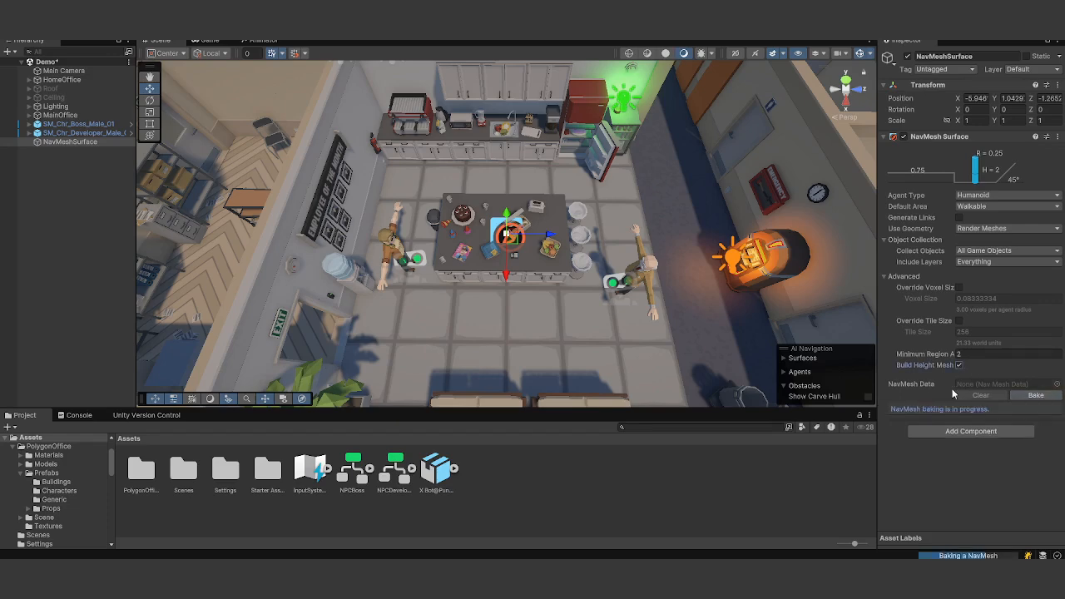